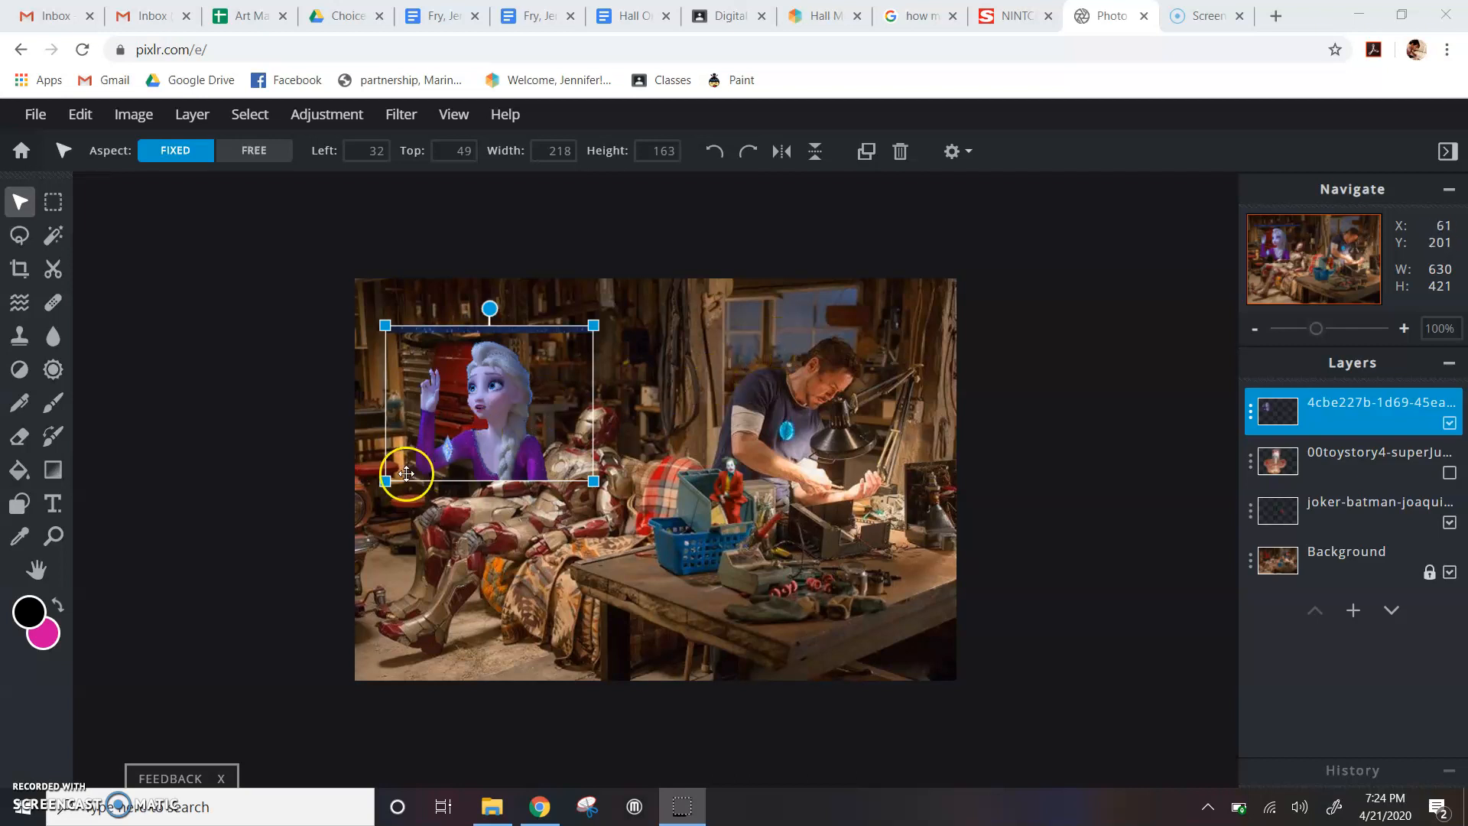
# Shrink the purple-dressed Elsa layer to about 98 by 73 px and place it in front of the window behind the man's shoulder
pyautogui.moveTo(385, 482); pyautogui.dragTo(470, 419)
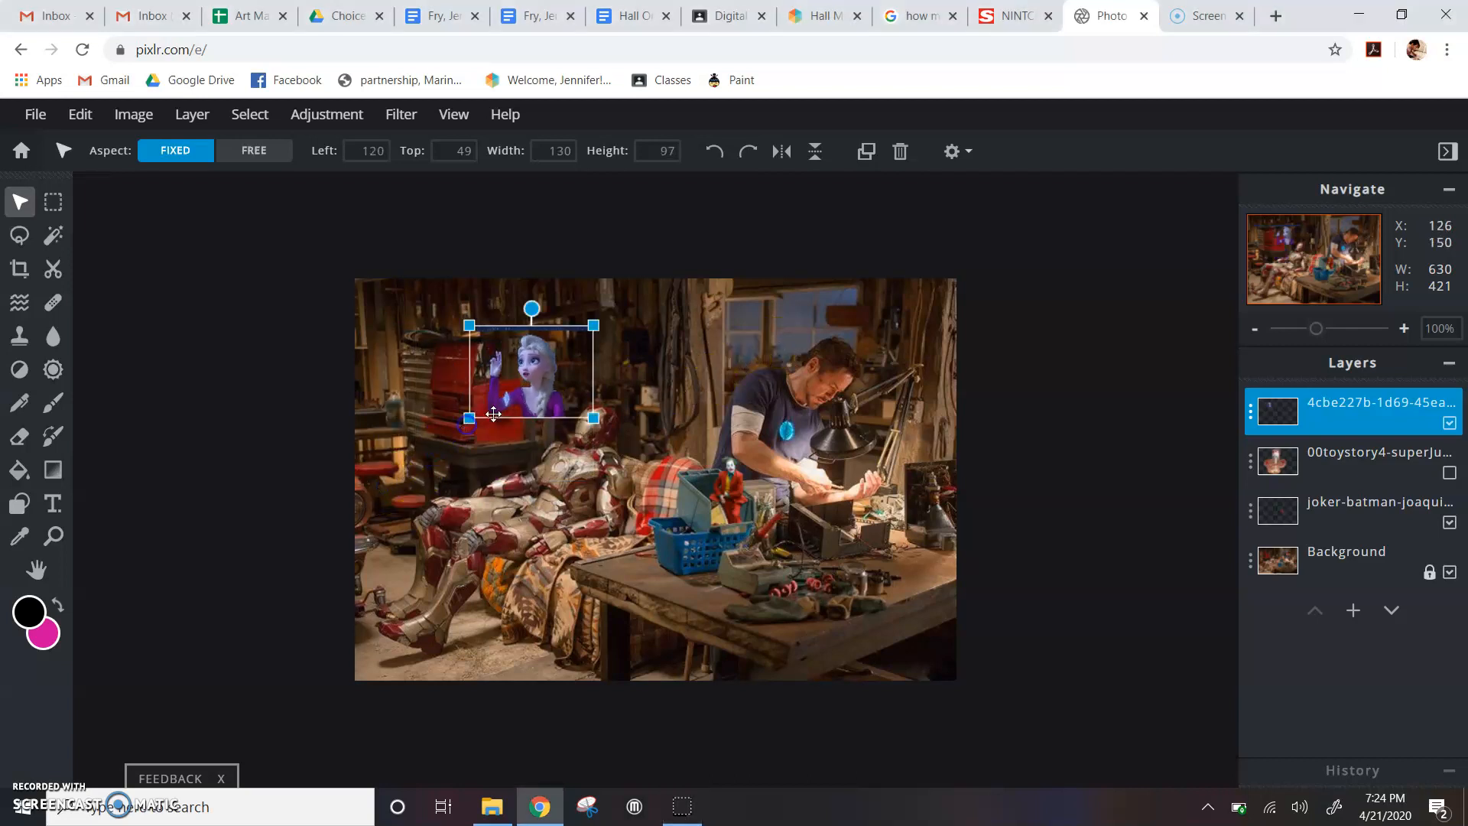
pyautogui.moveTo(542, 387); pyautogui.dragTo(800, 377)
pyautogui.click(857, 379)
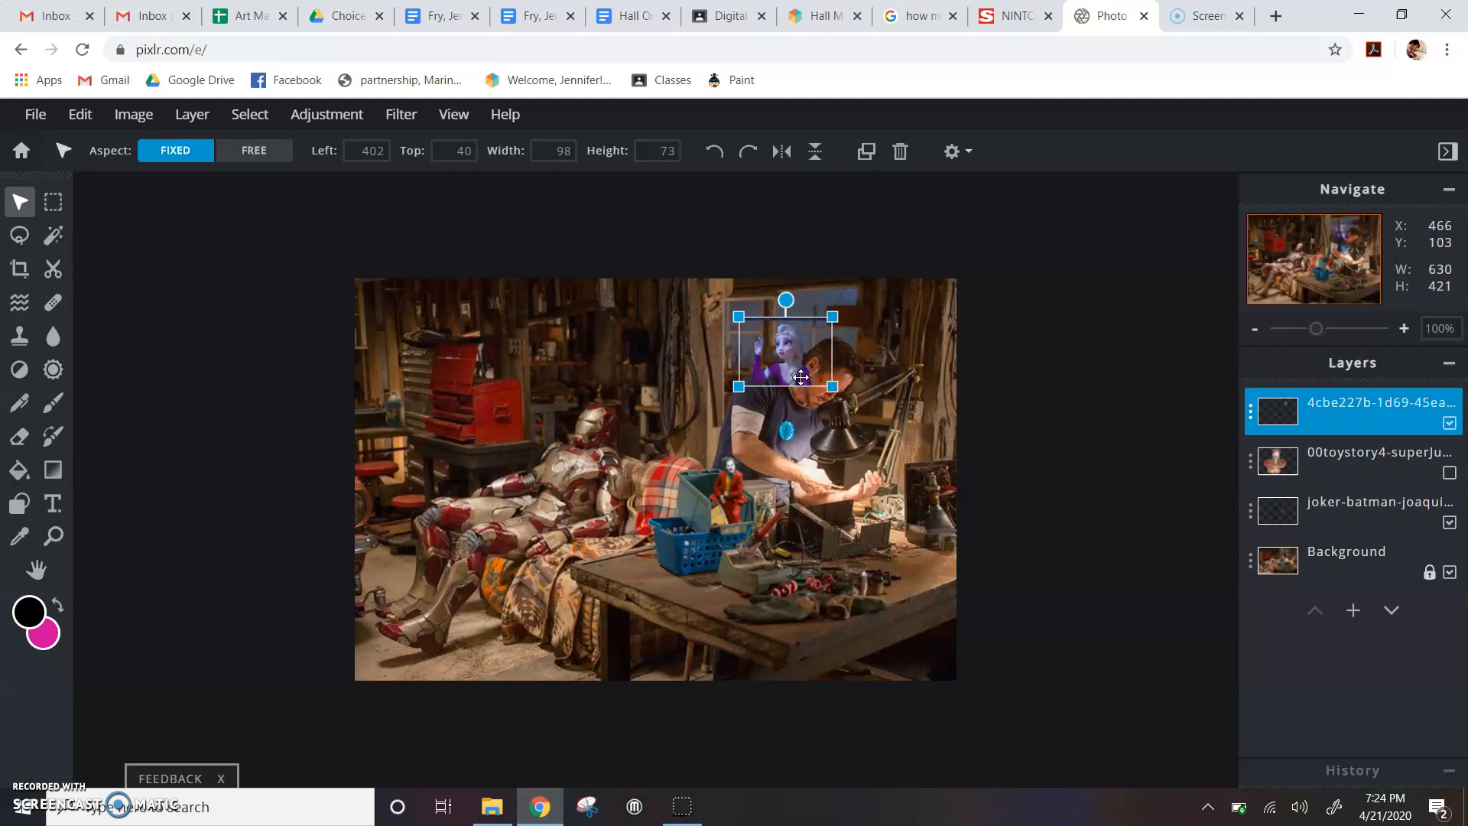
# On the Background layer, draw a closed polygon lasso selection of about 85 by 84 px around the area behind Elsa
pyautogui.click(1368, 561)
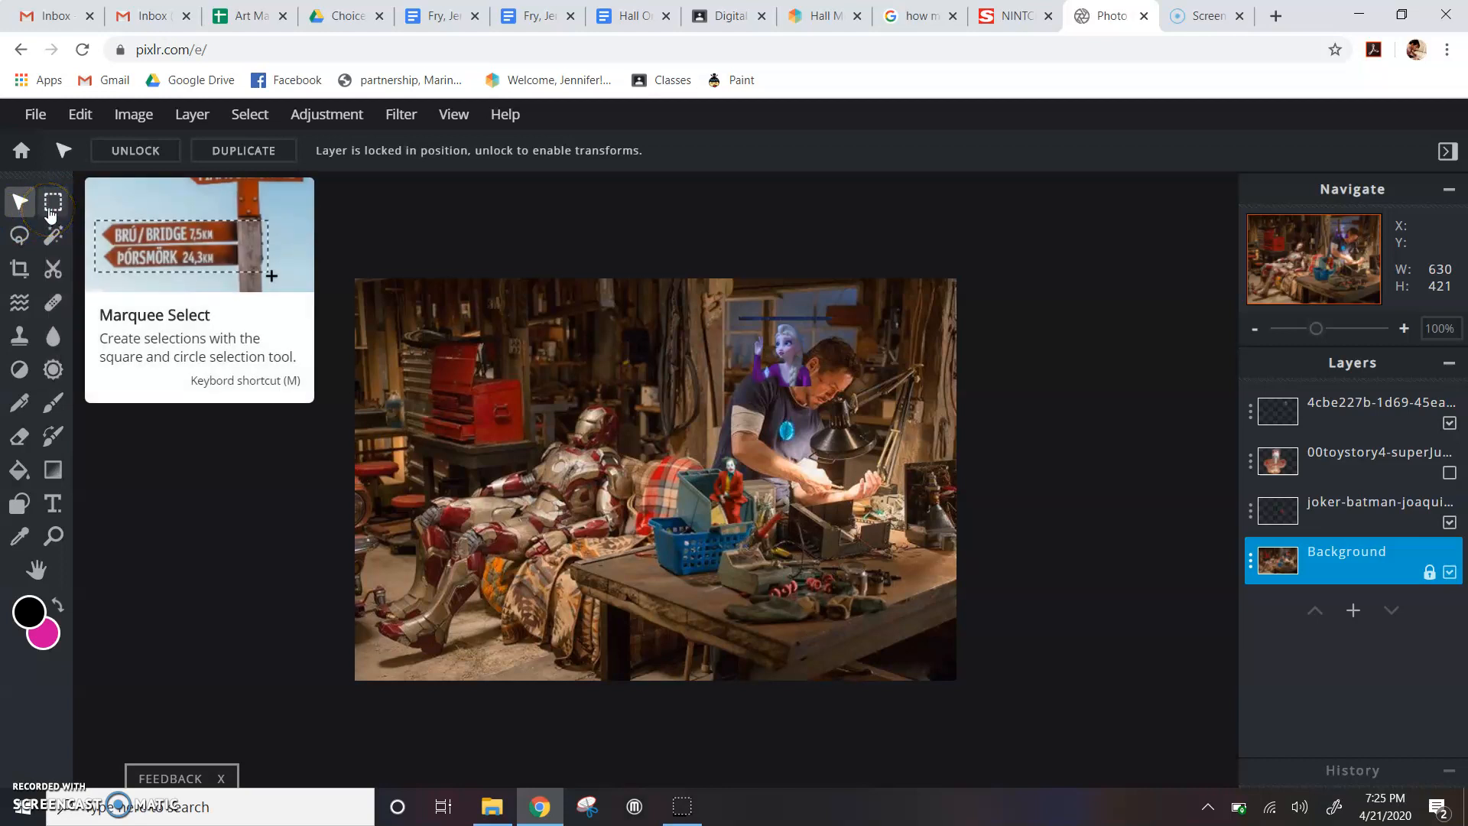
pyautogui.click(22, 237)
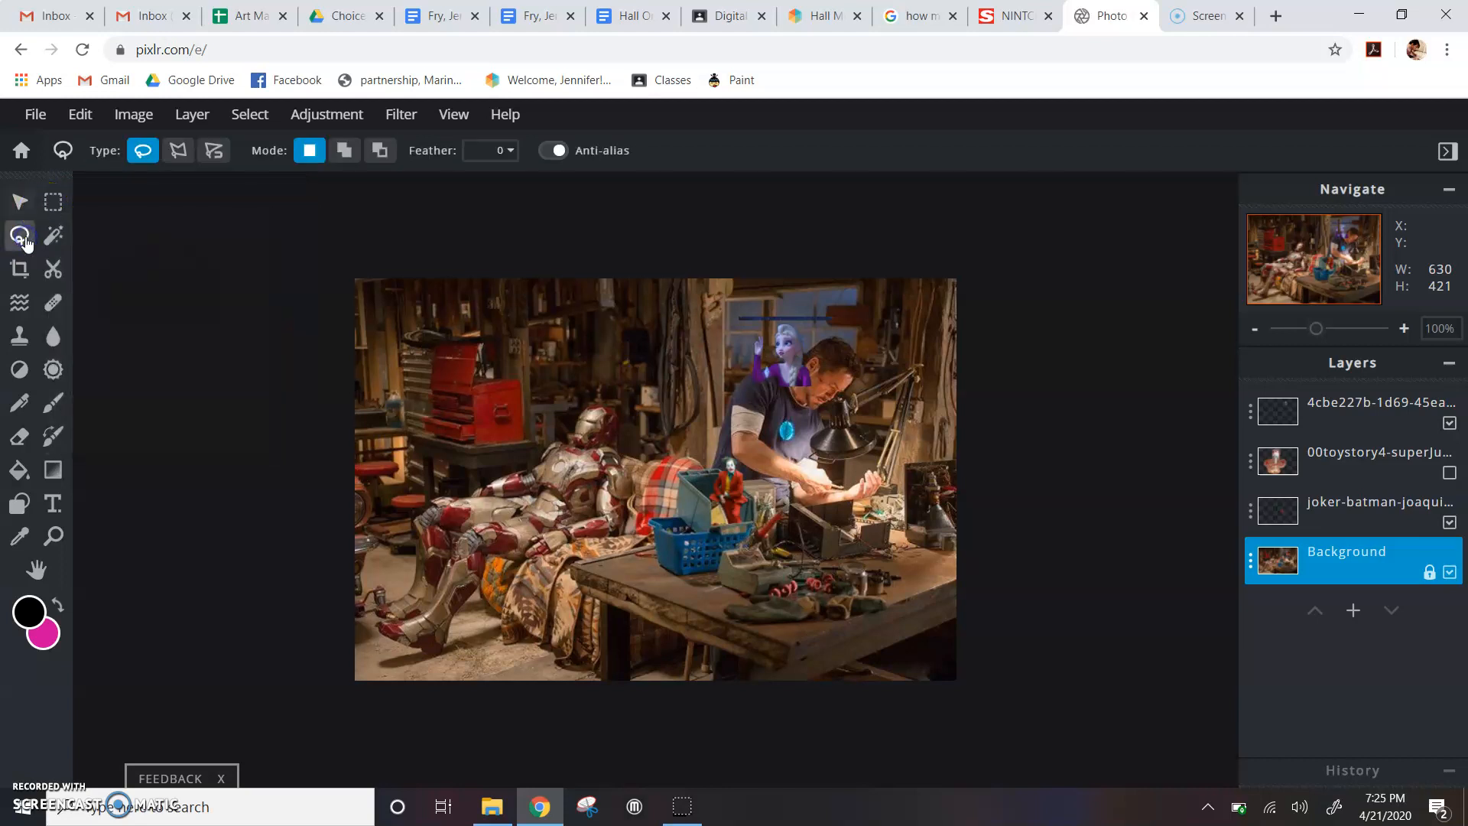
pyautogui.click(27, 236)
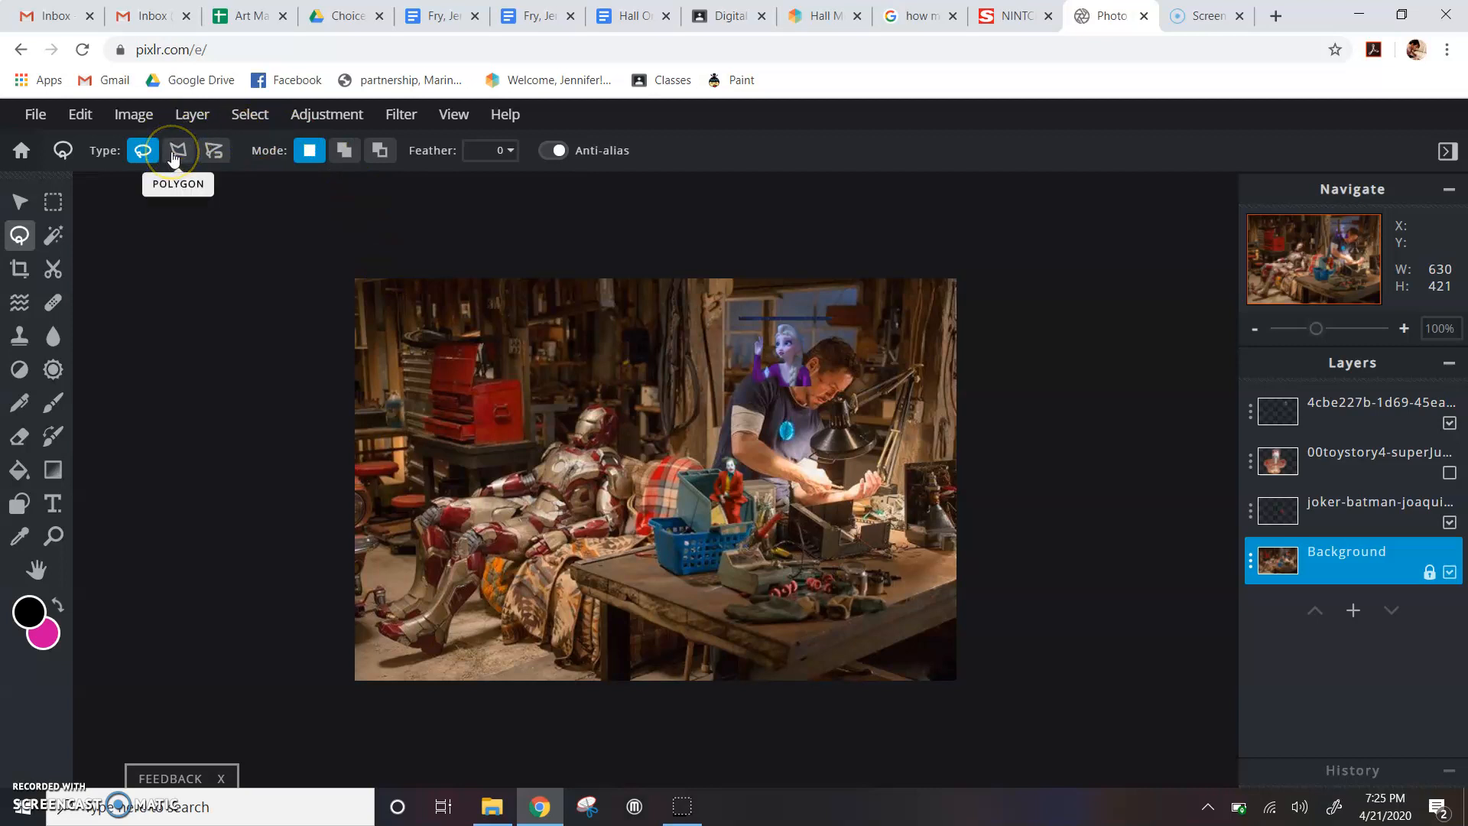
pyautogui.click(211, 159)
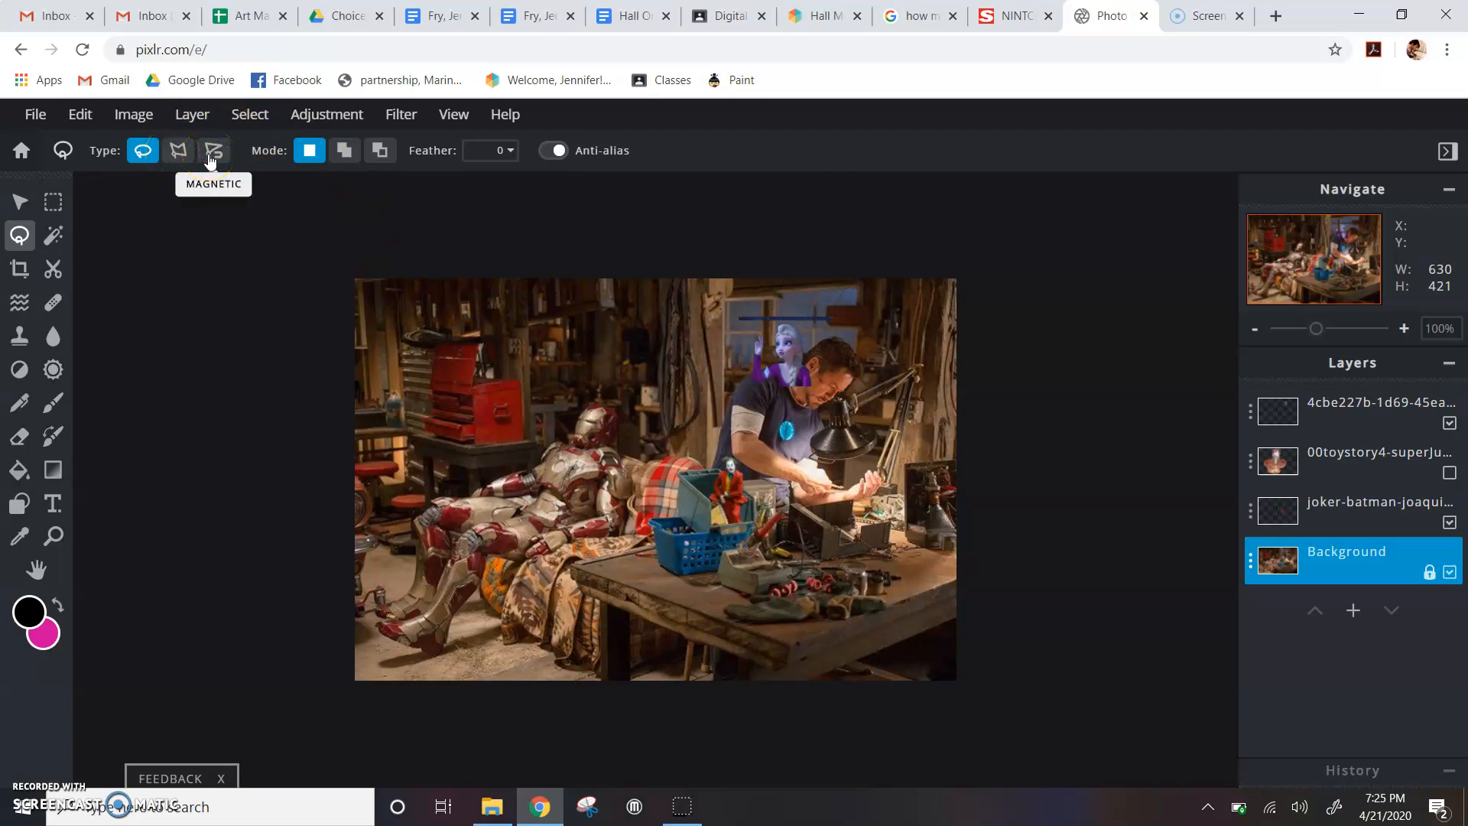
pyautogui.click(182, 155)
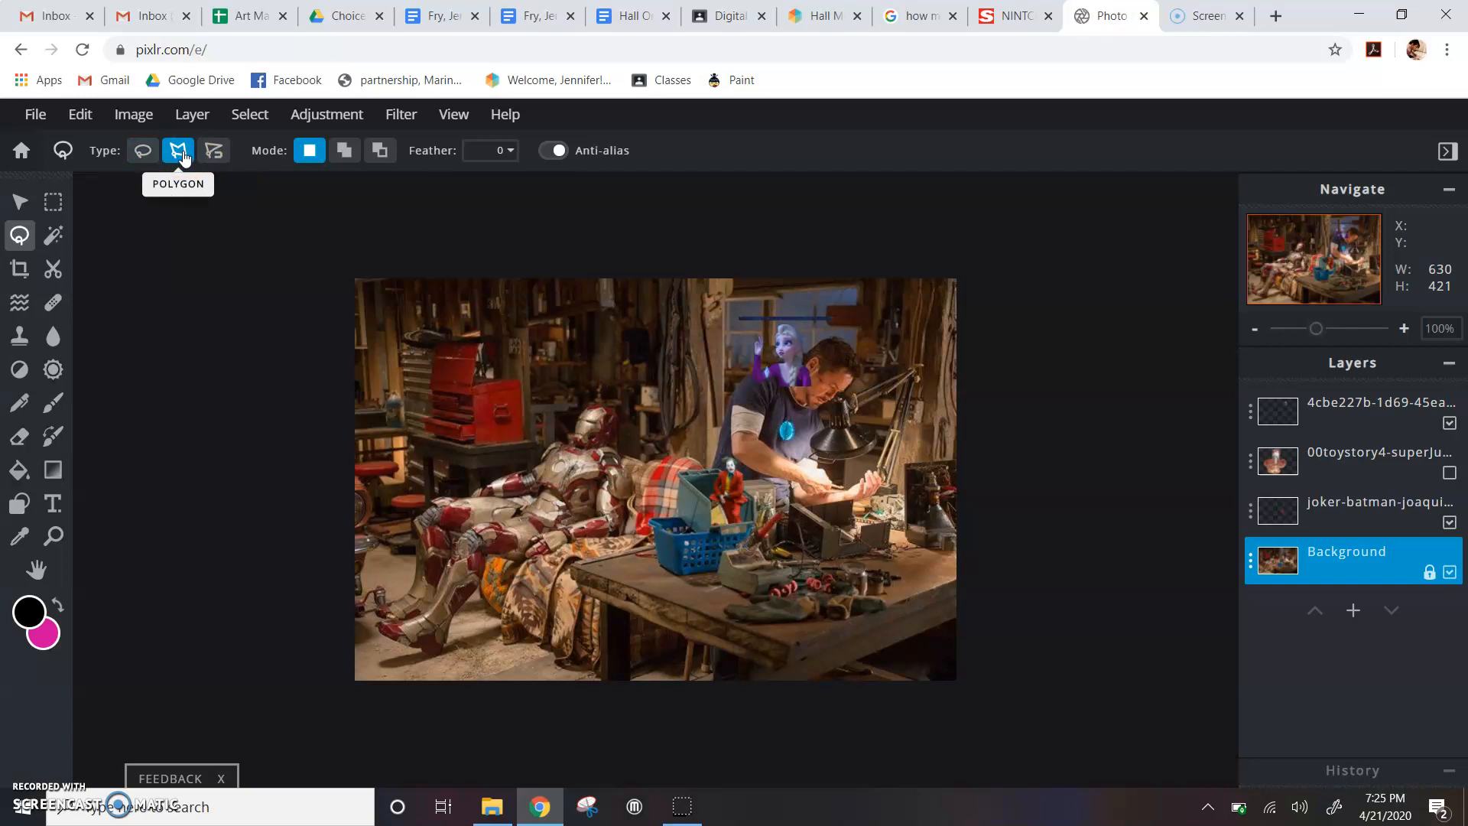
pyautogui.click(774, 318)
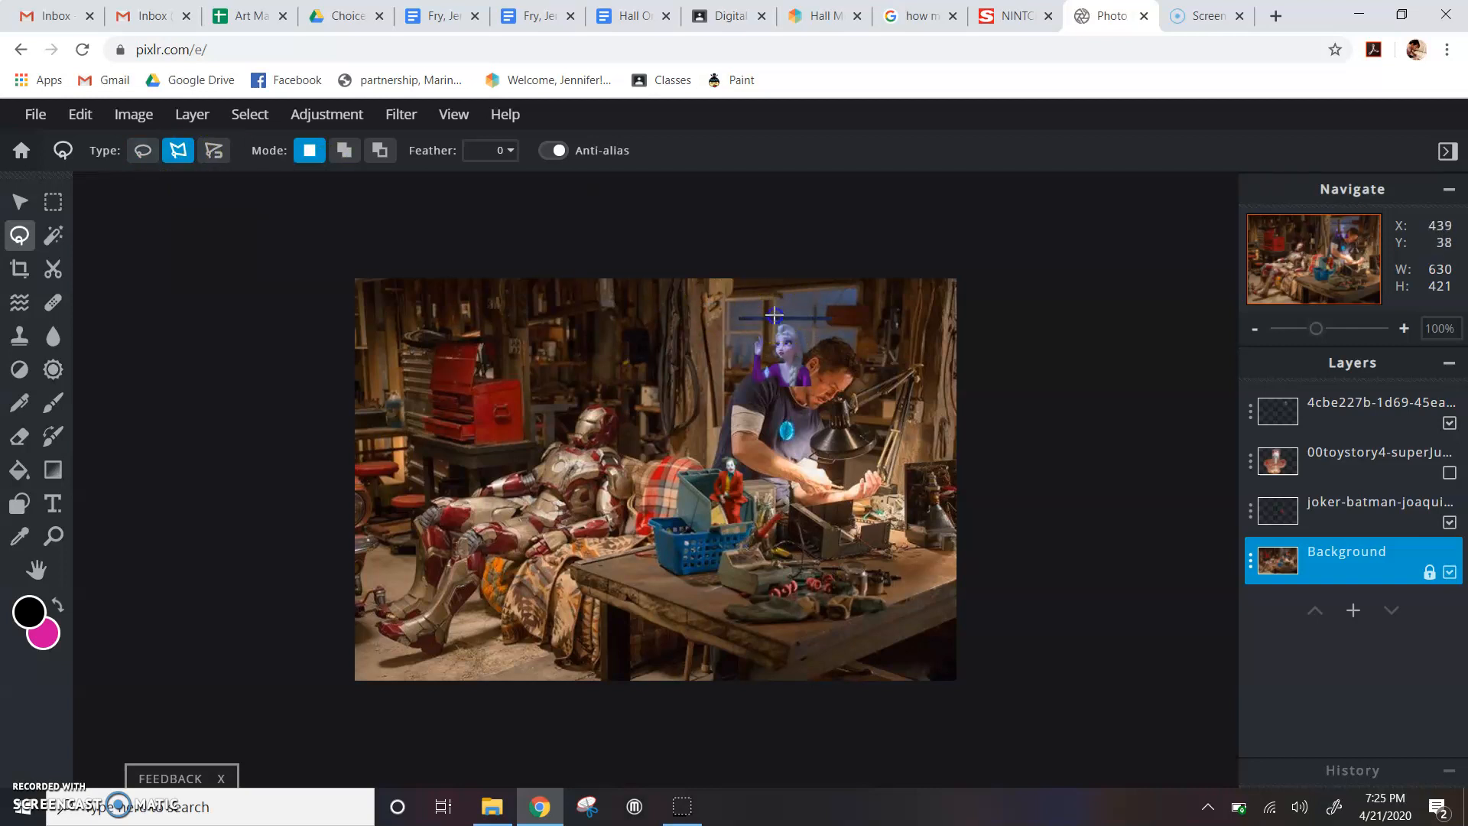
pyautogui.click(823, 315)
pyautogui.click(747, 391)
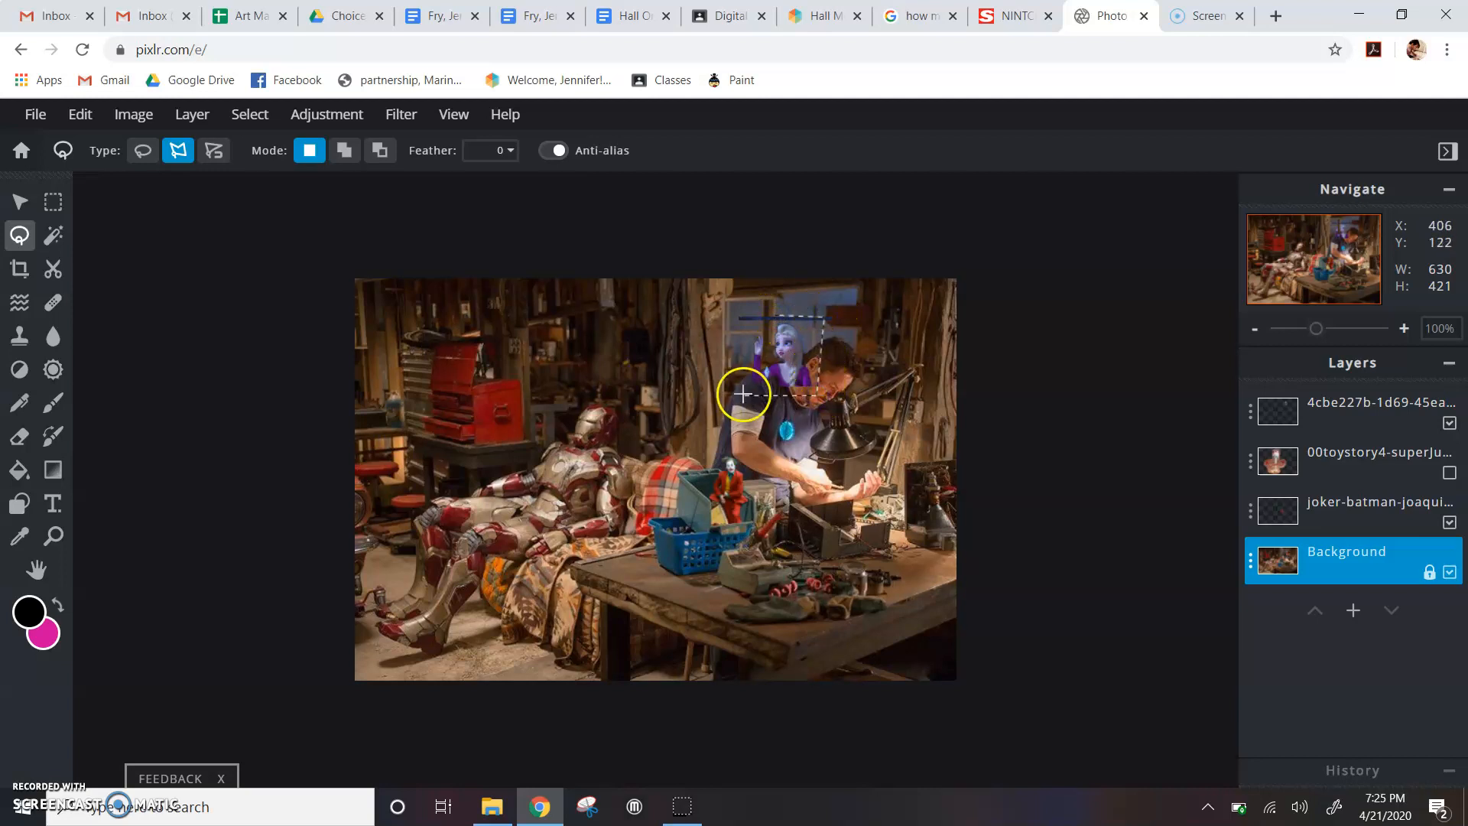
pyautogui.click(742, 317)
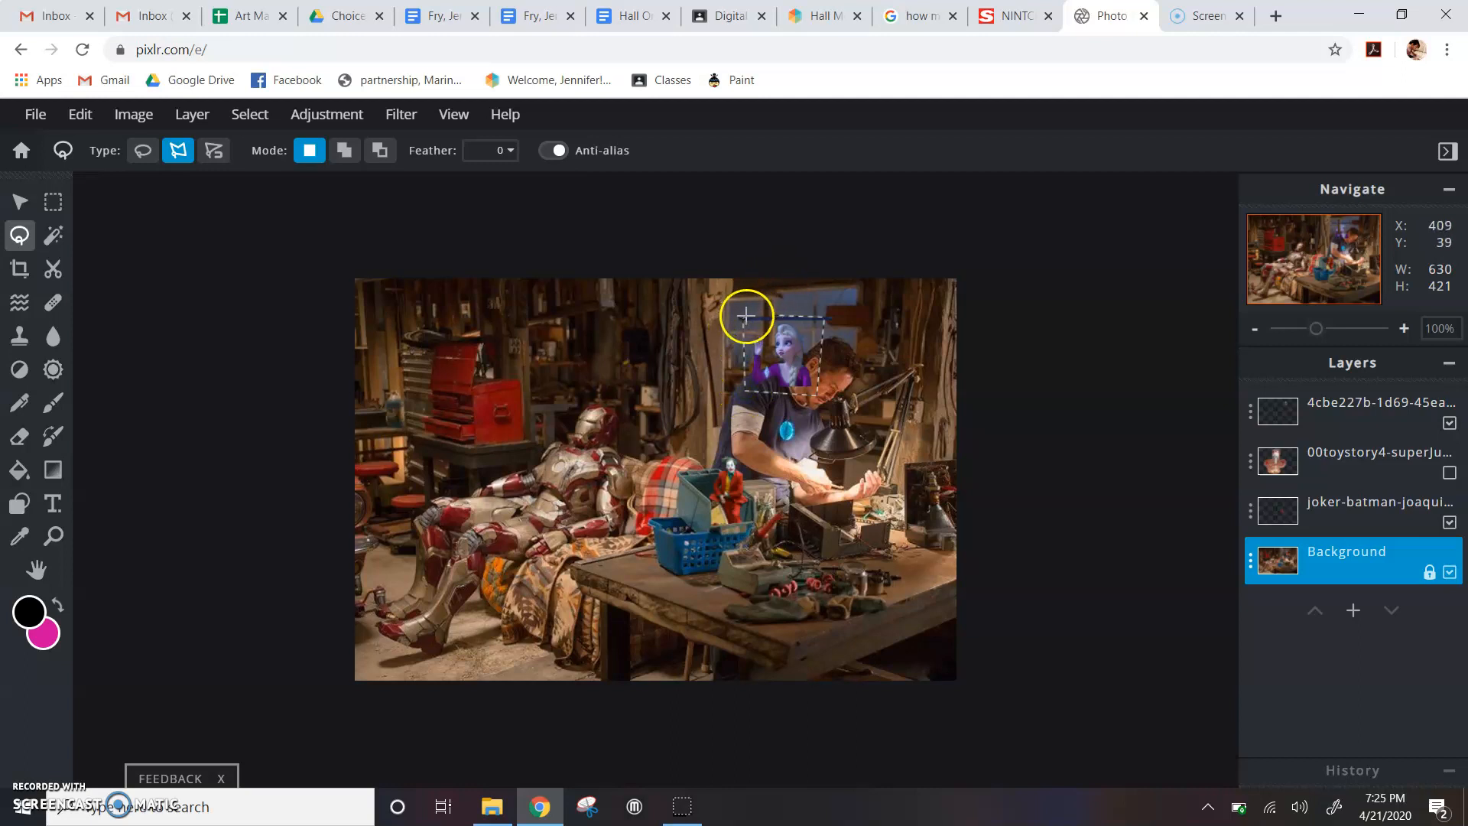
pyautogui.click(747, 319)
pyautogui.click(877, 296)
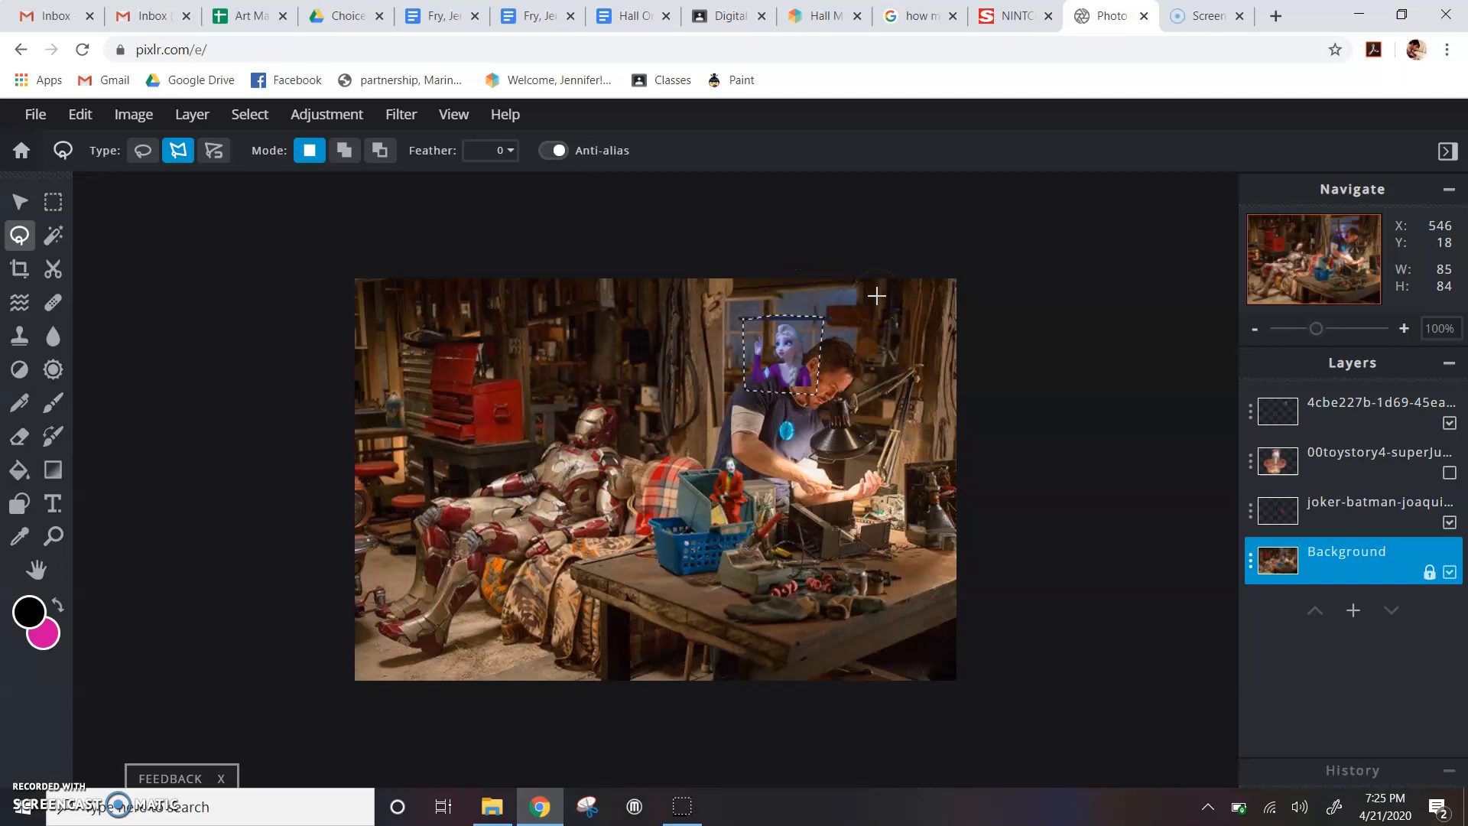
# Copy the selected background area and paste it as a new layer
pyautogui.click(77, 115)
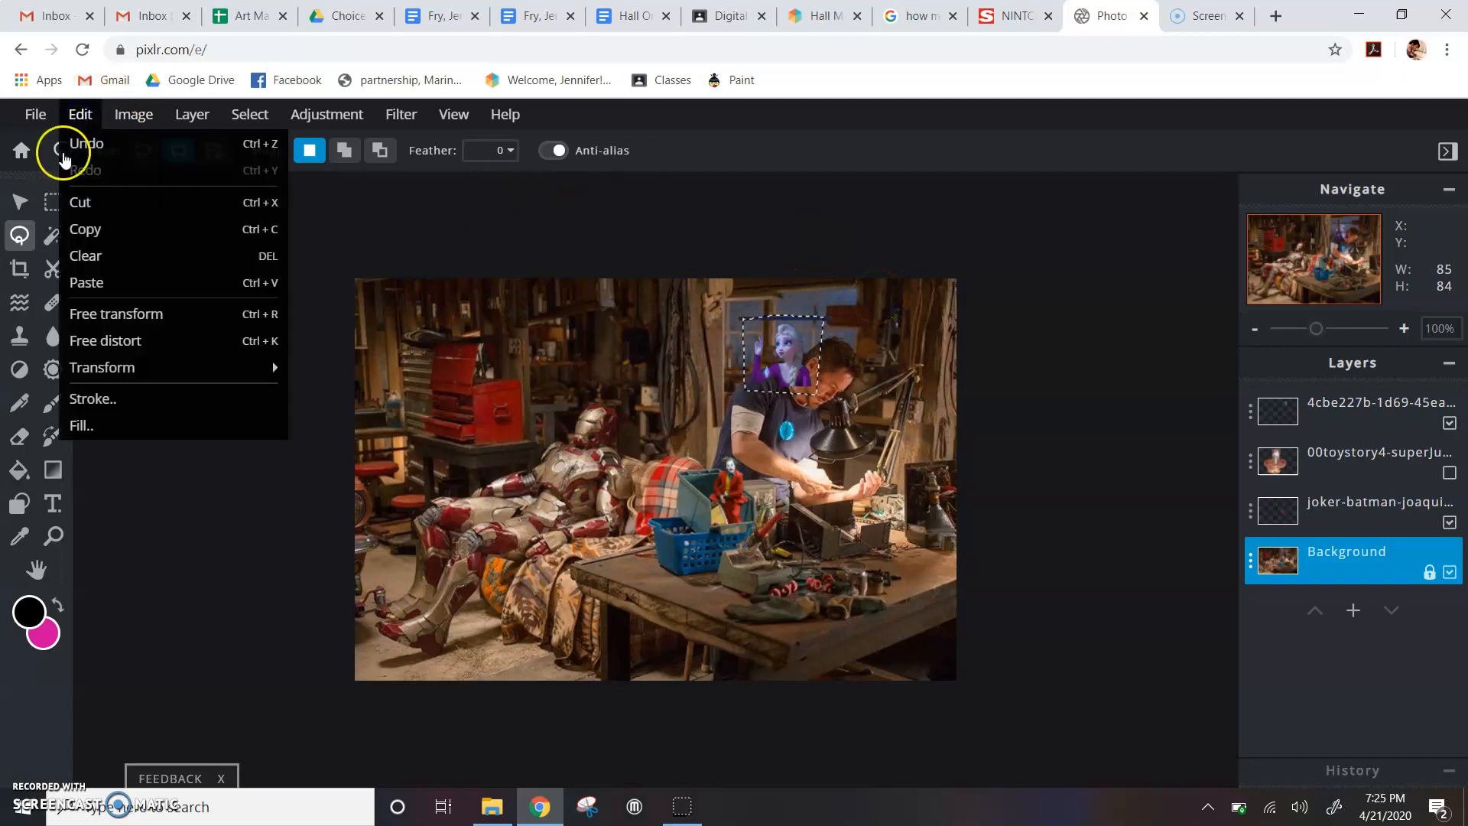
pyautogui.click(78, 230)
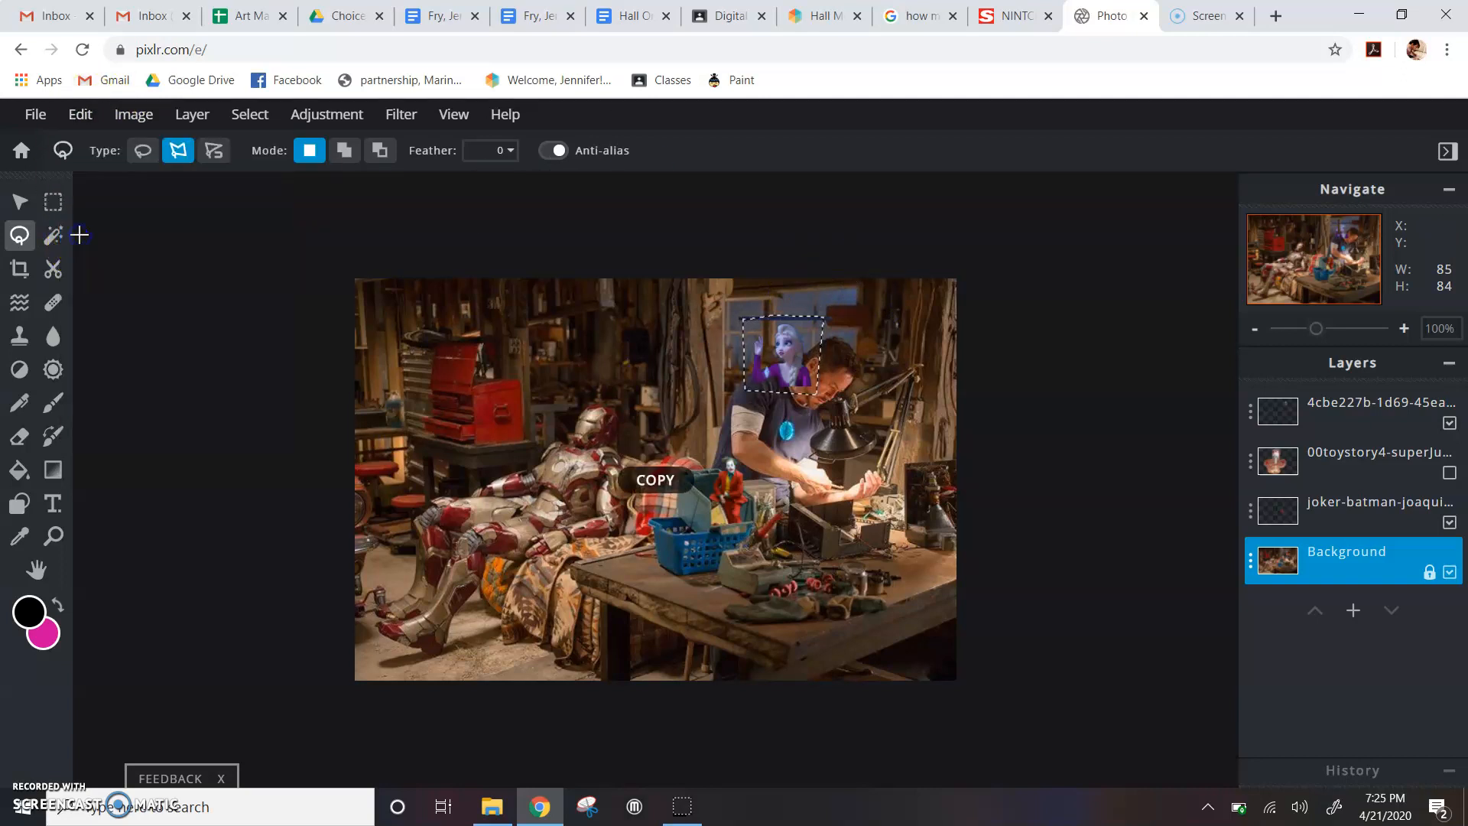
pyautogui.click(82, 115)
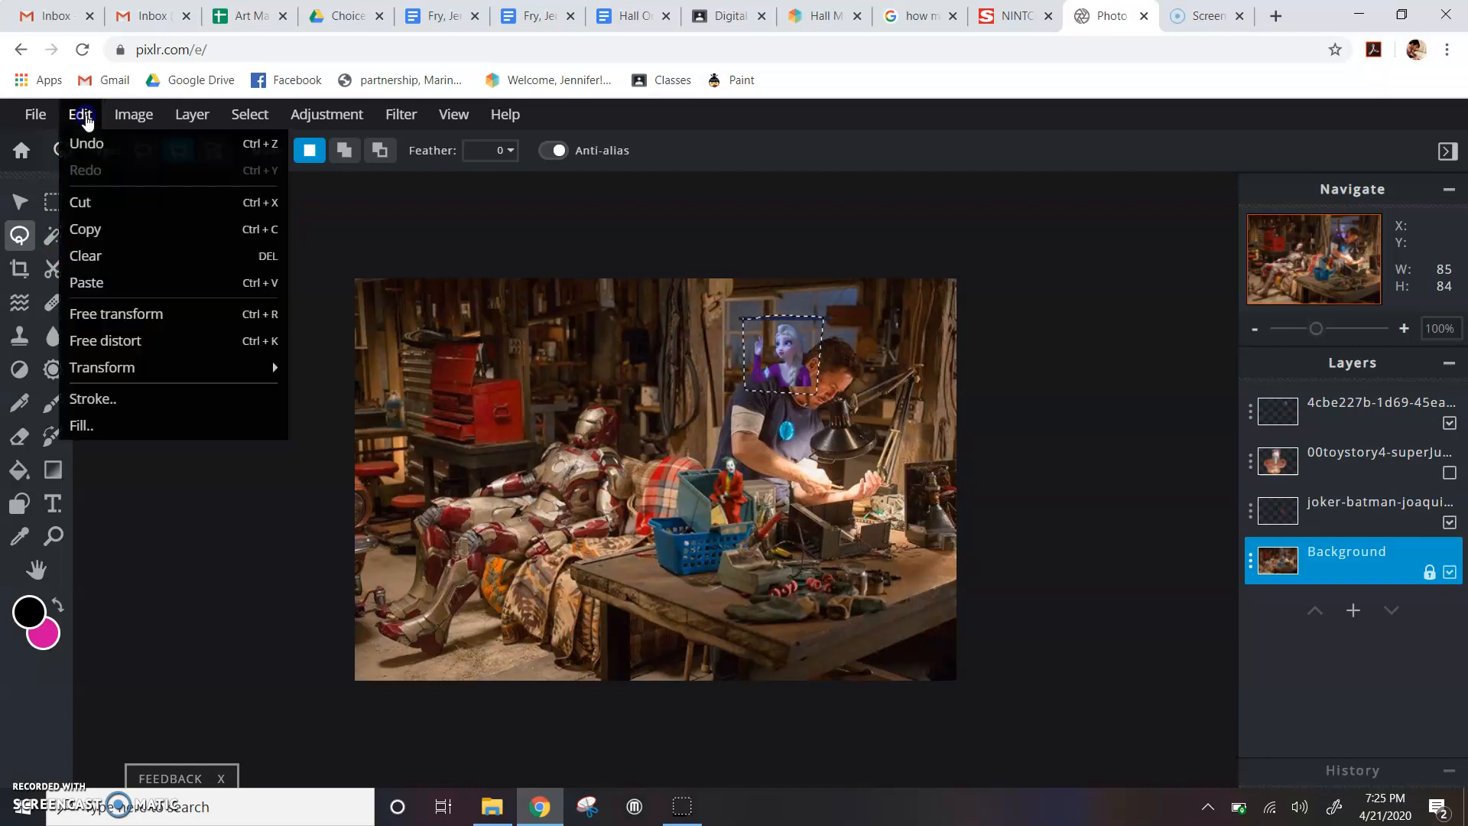
pyautogui.click(103, 282)
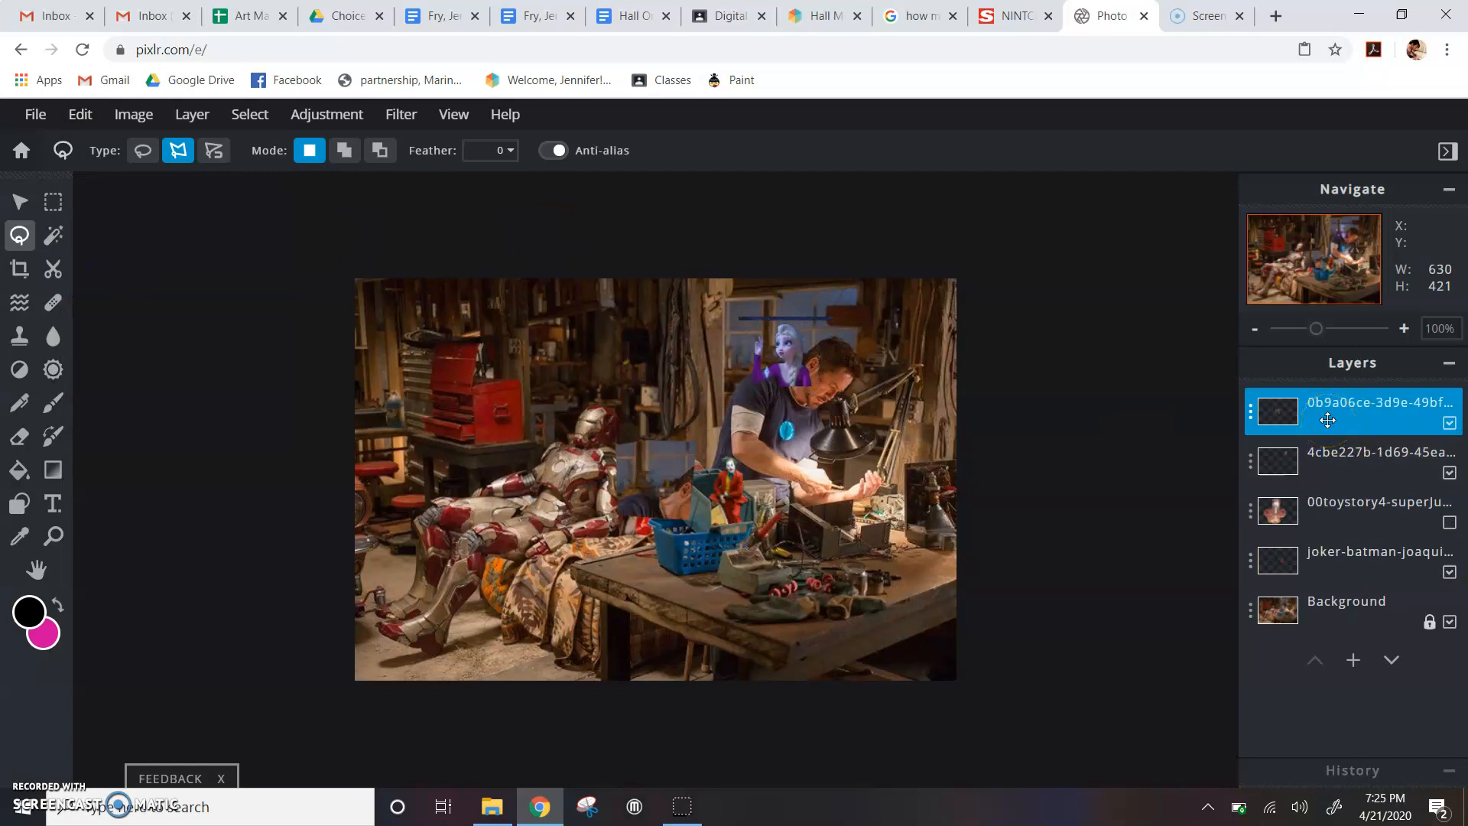
# Check the pasted patch by toggling its visibility, and move it over Elsa to about Left 408, Top 39
pyautogui.click(21, 203)
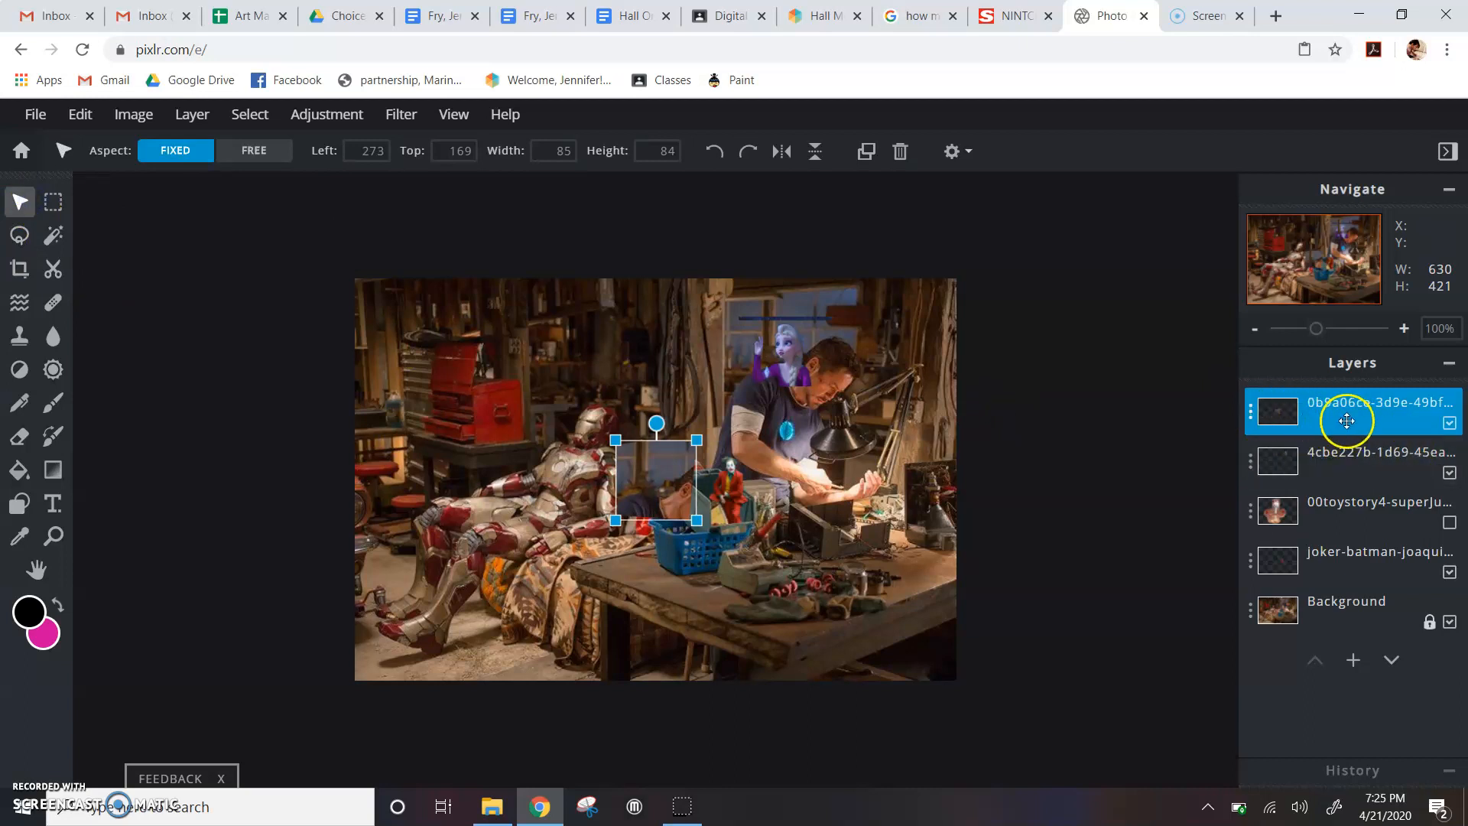
pyautogui.click(1449, 425)
pyautogui.click(1451, 426)
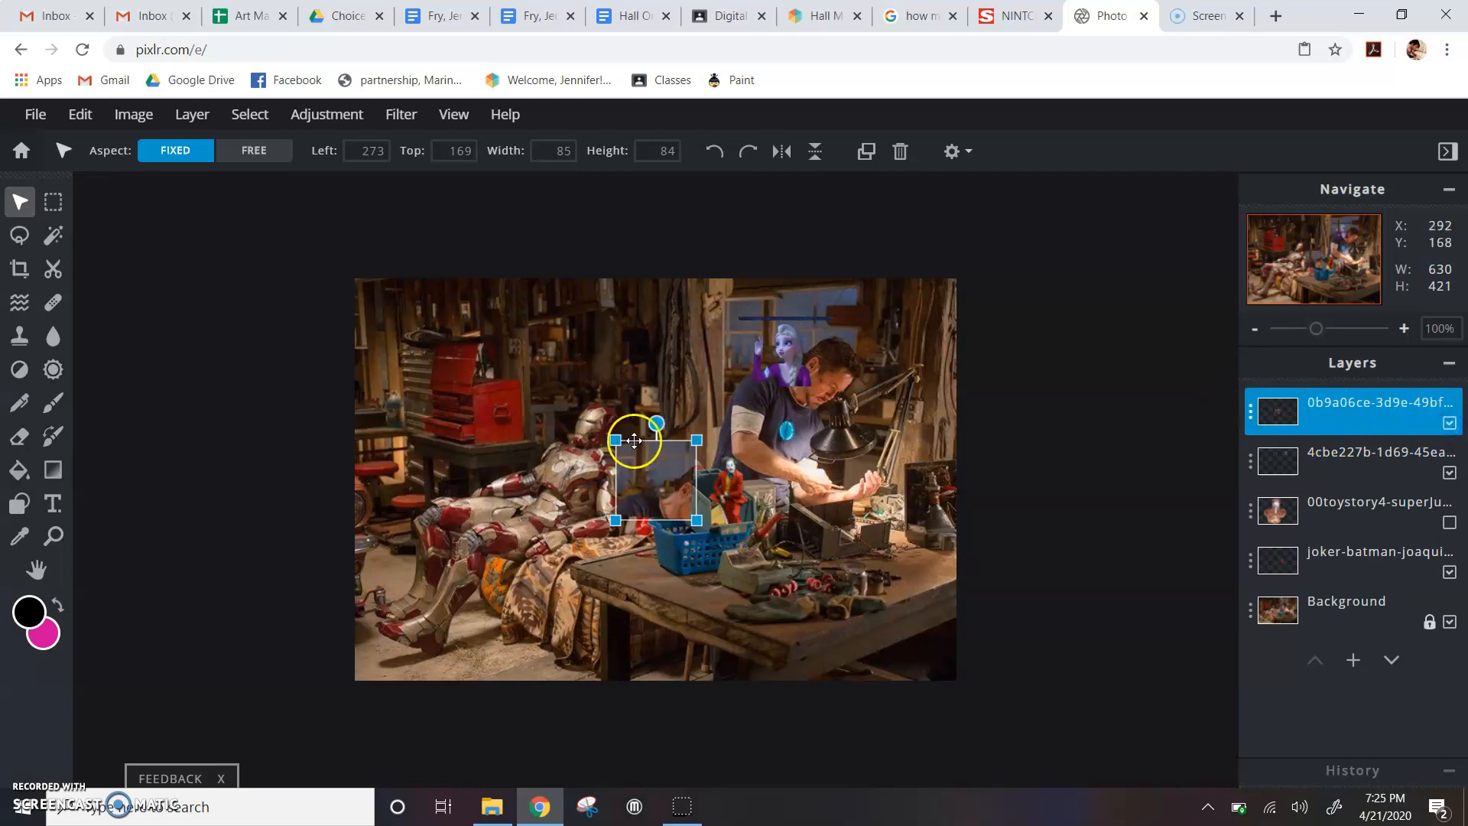
pyautogui.moveTo(676, 460); pyautogui.dragTo(779, 351)
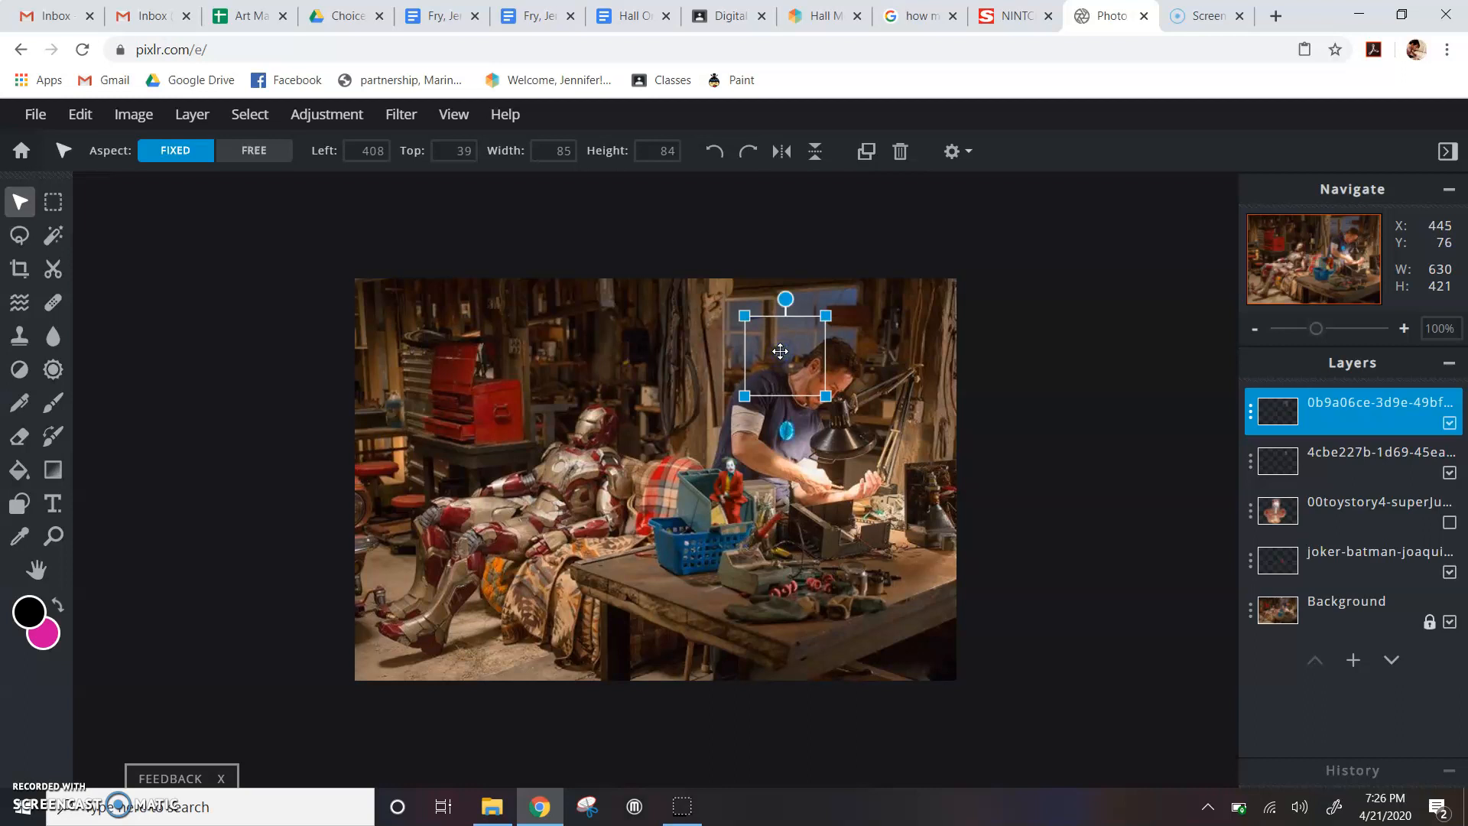
# Nudge the pasted patch into alignment with the window and the man behind it, at Left 406, Top 39
pyautogui.press('Down')
pyautogui.press('Down')
pyautogui.press('Up')
pyautogui.press('Up')
pyautogui.press('Up')
pyautogui.press('Up')
pyautogui.press('Up')
pyautogui.press('Up')
pyautogui.press('Up')
pyautogui.press('Left')
pyautogui.press('Left')
pyautogui.press('Left')
pyautogui.press('Left')
pyautogui.press('Left')
pyautogui.press('Left')
pyautogui.press('Left')
pyautogui.press('Left')
pyautogui.press('Left')
pyautogui.press('Left')
pyautogui.press('Left')
pyautogui.press('Left')
pyautogui.press('Left')
pyautogui.press('Left')
pyautogui.press('Left')
pyautogui.press('Left')
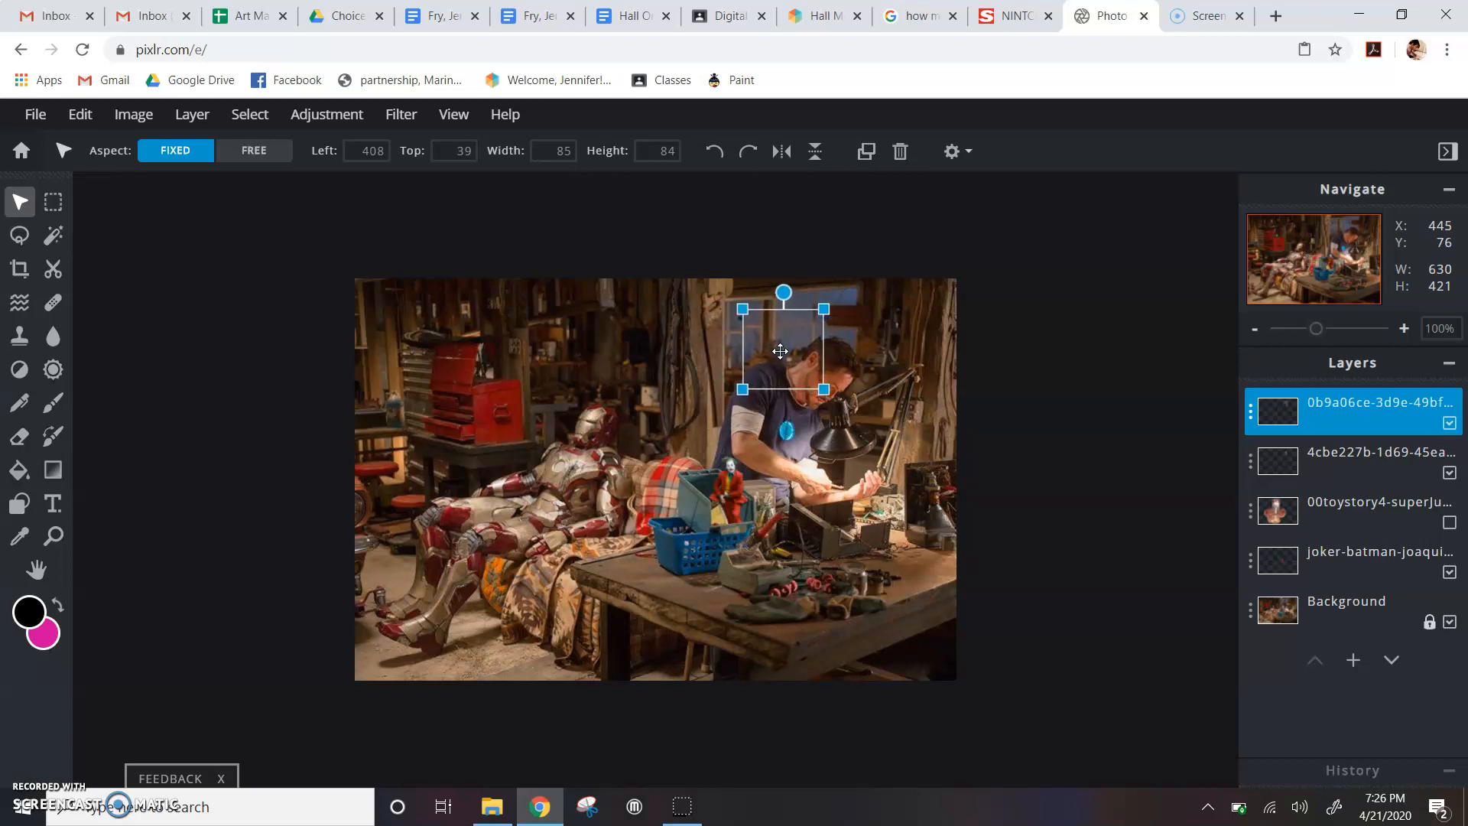
pyautogui.press('Right')
pyautogui.press('Right')
pyautogui.press('Right')
pyautogui.press('Right')
pyautogui.press('Right')
pyautogui.press('Right')
pyautogui.press('Right')
pyautogui.press('Right')
pyautogui.press('Right')
pyautogui.press('Right')
pyautogui.press('Right')
pyautogui.press('Right')
pyautogui.press('Right')
pyautogui.press('Right')
pyautogui.press('Down')
pyautogui.press('Down')
pyautogui.press('Down')
pyautogui.press('Down')
pyautogui.press('Down')
pyautogui.press('Down')
pyautogui.press('Right')
pyautogui.press('Right')
pyautogui.press('Right')
pyautogui.press('Right')
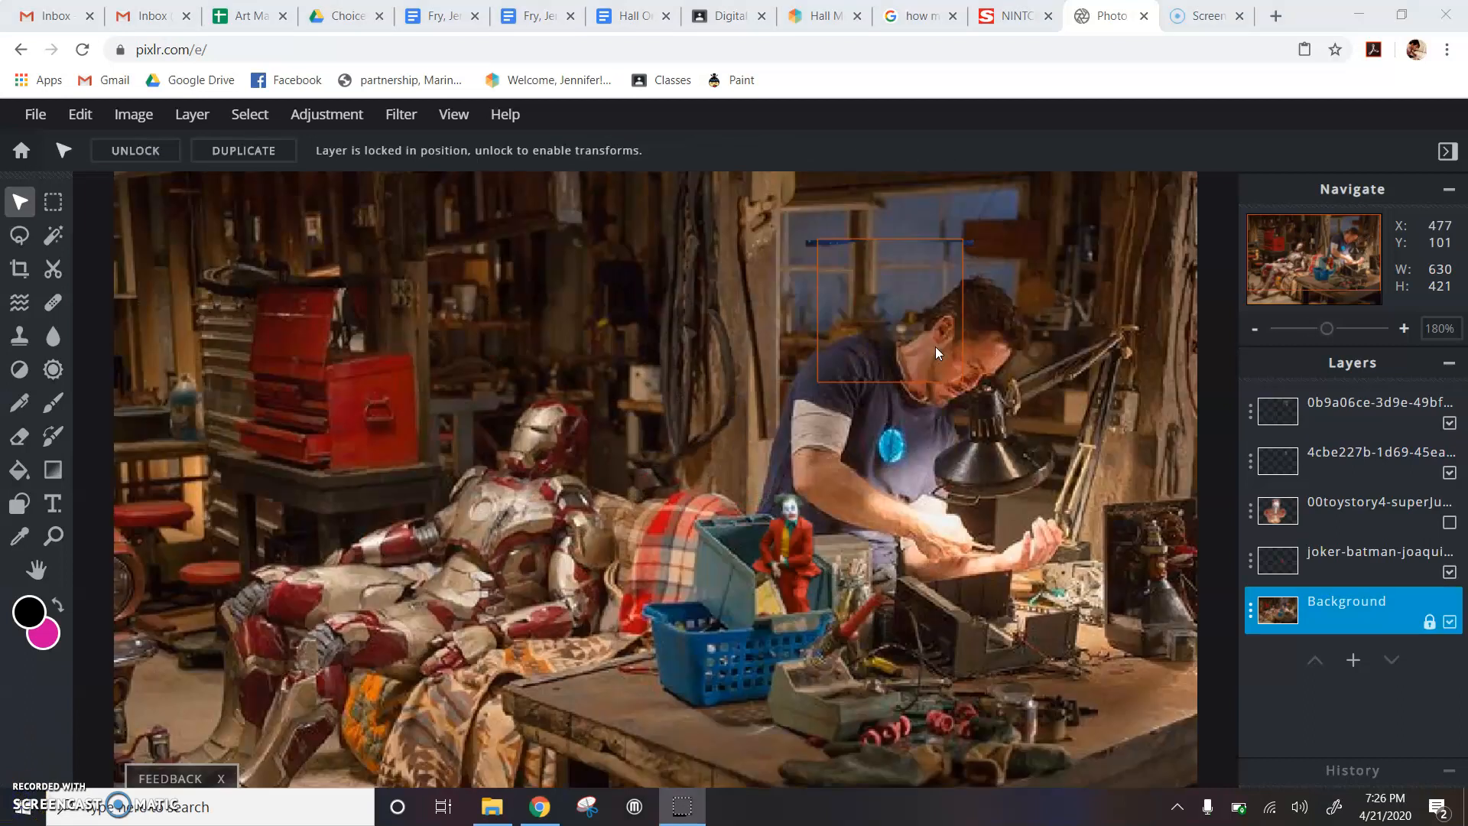
pyautogui.click(934, 346)
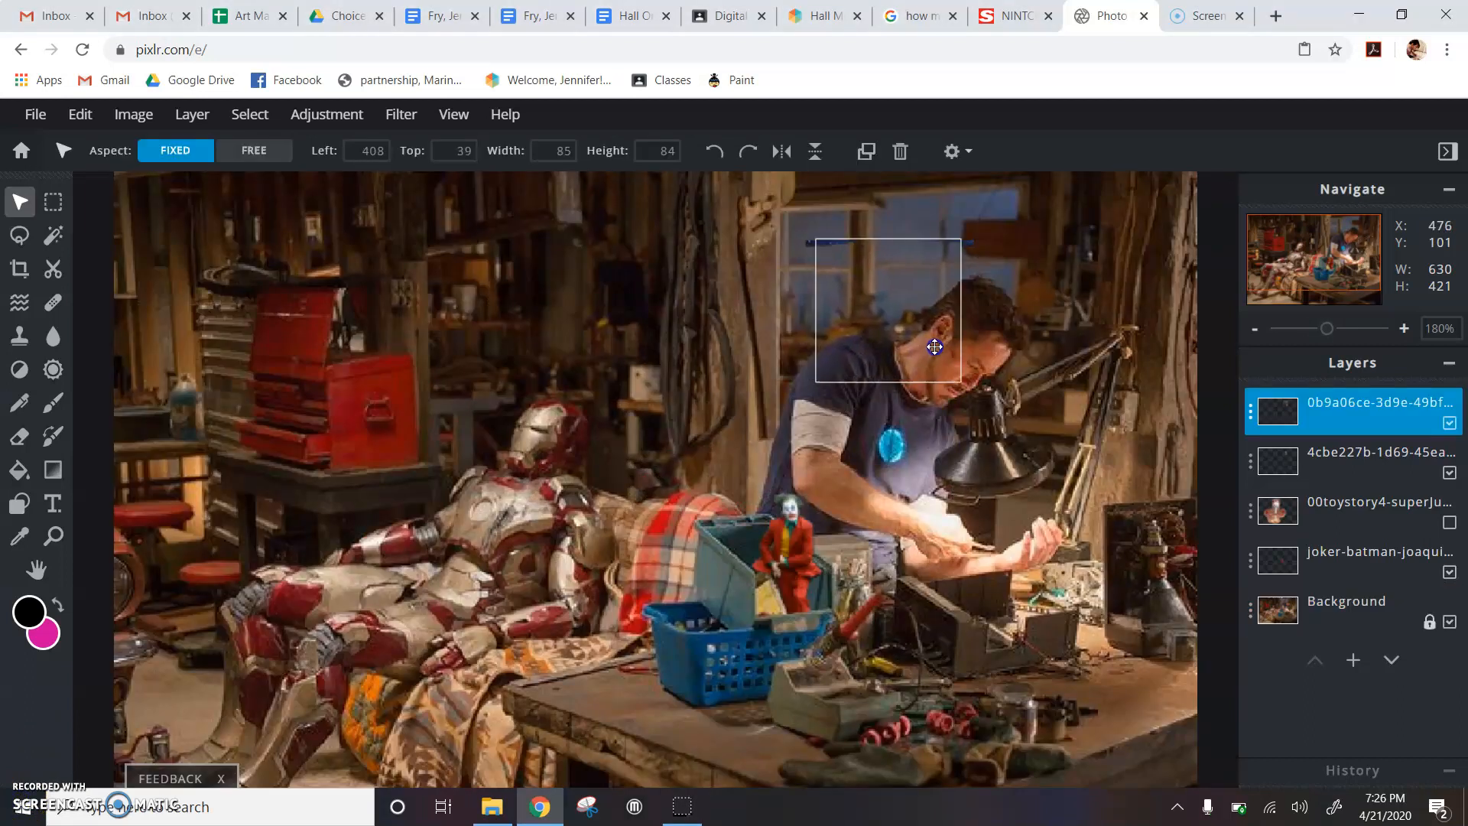
pyautogui.press('Left')
pyautogui.press('Left')
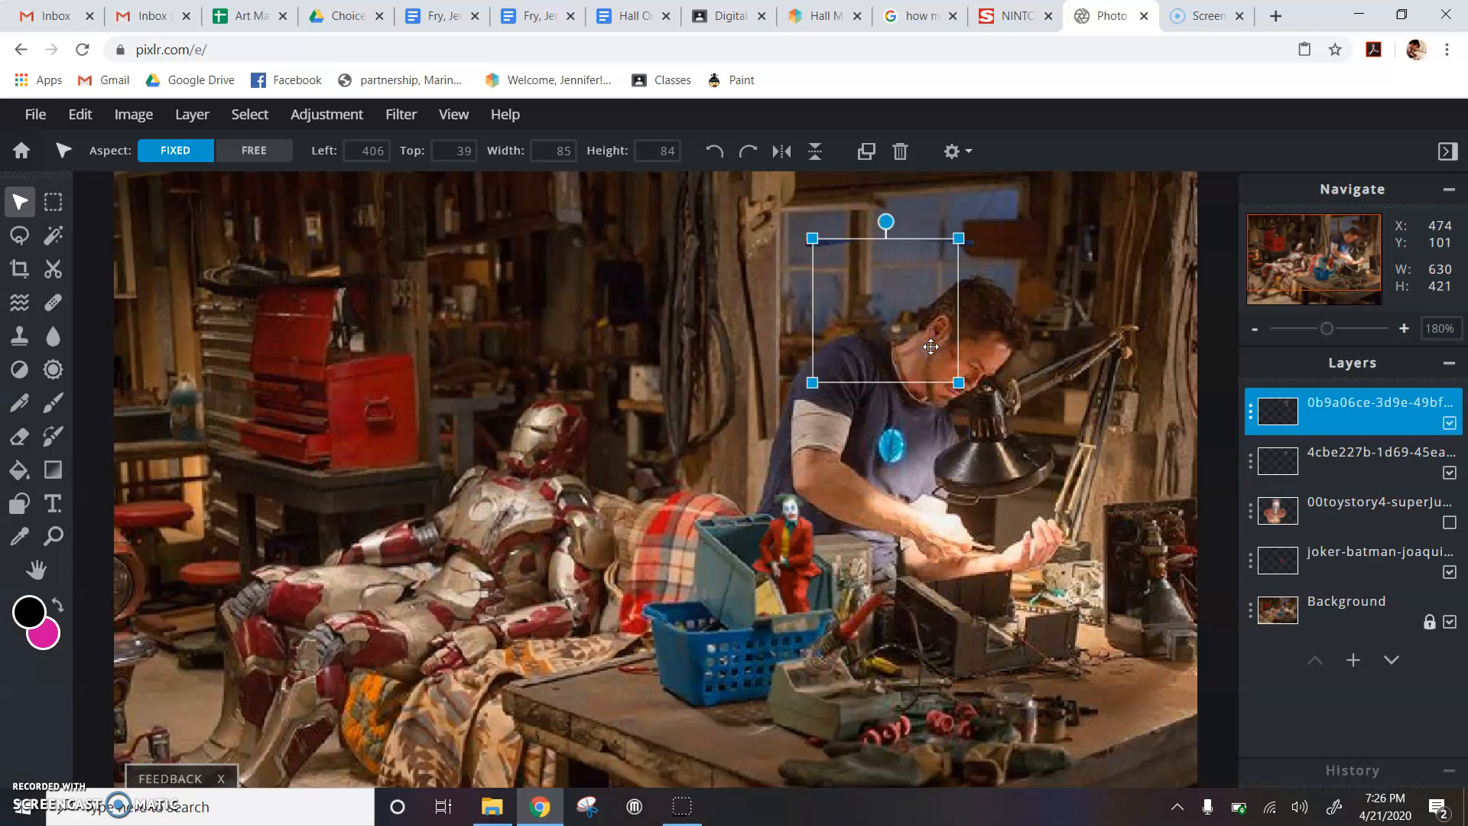
pyautogui.click(1031, 344)
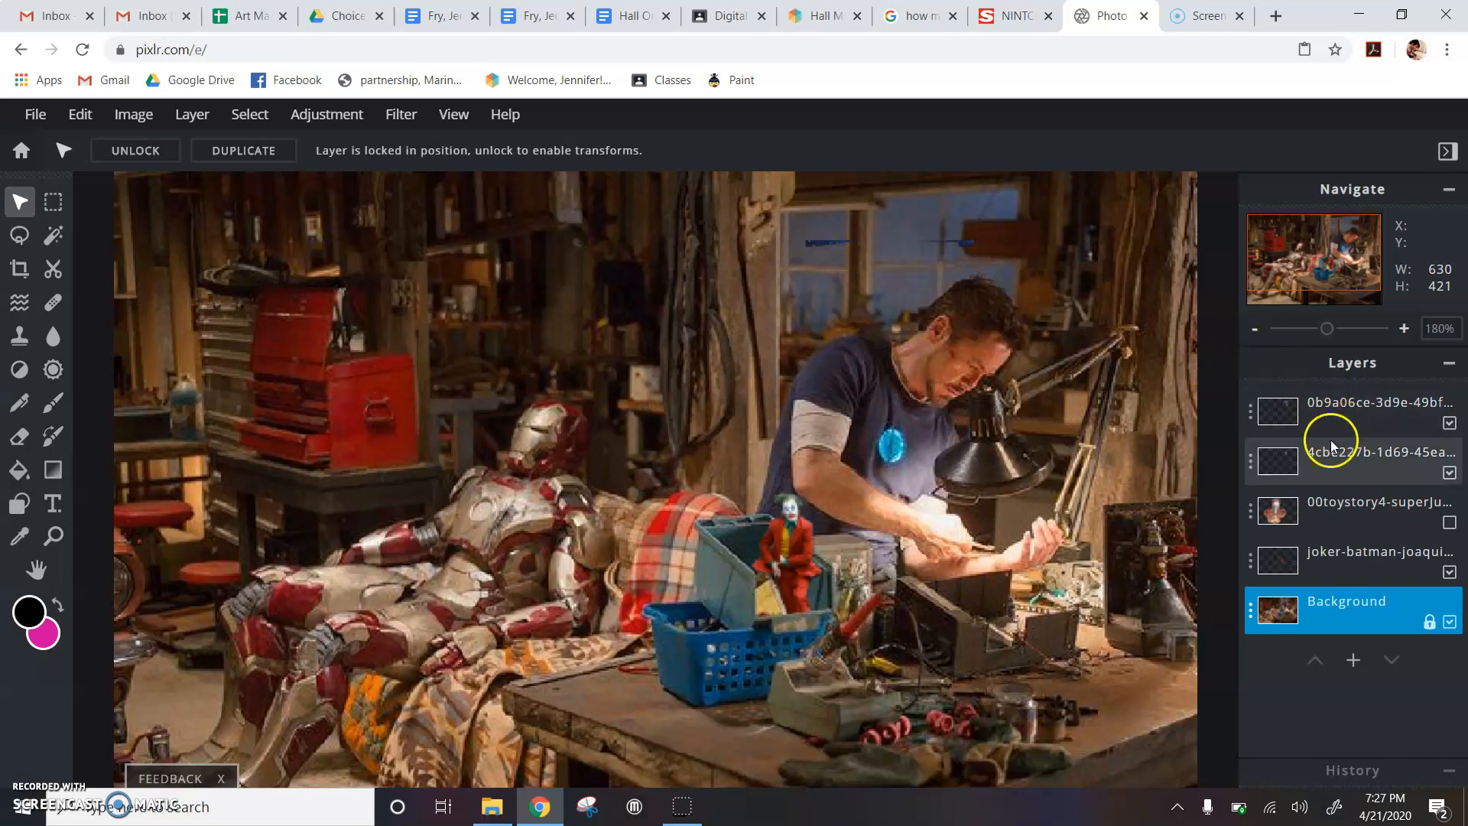
# Lower the pasted patch layer's transparency setting to 58 so Elsa shows through it
pyautogui.click(1356, 421)
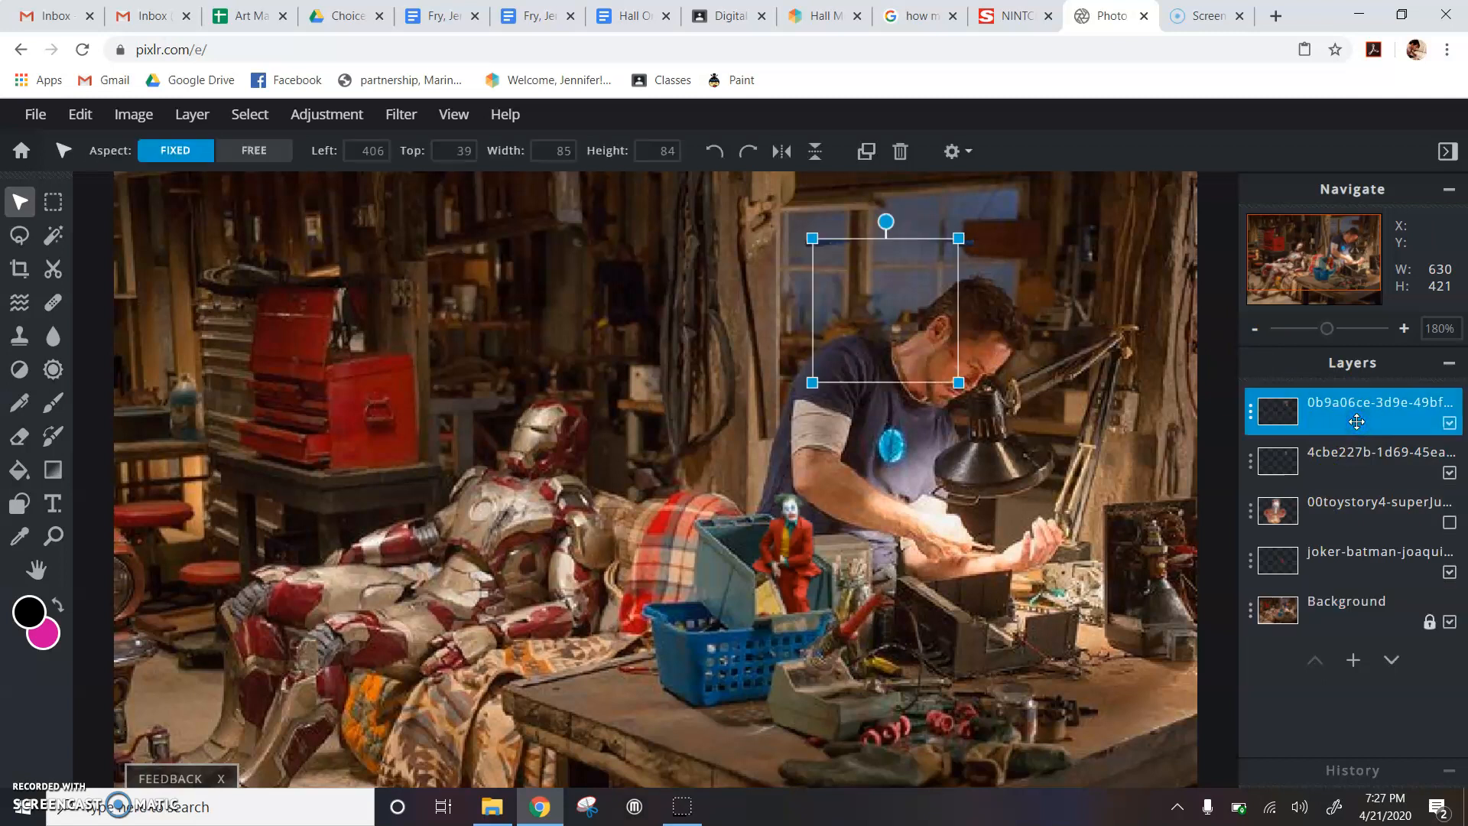
pyautogui.click(1340, 415)
pyautogui.click(1250, 411)
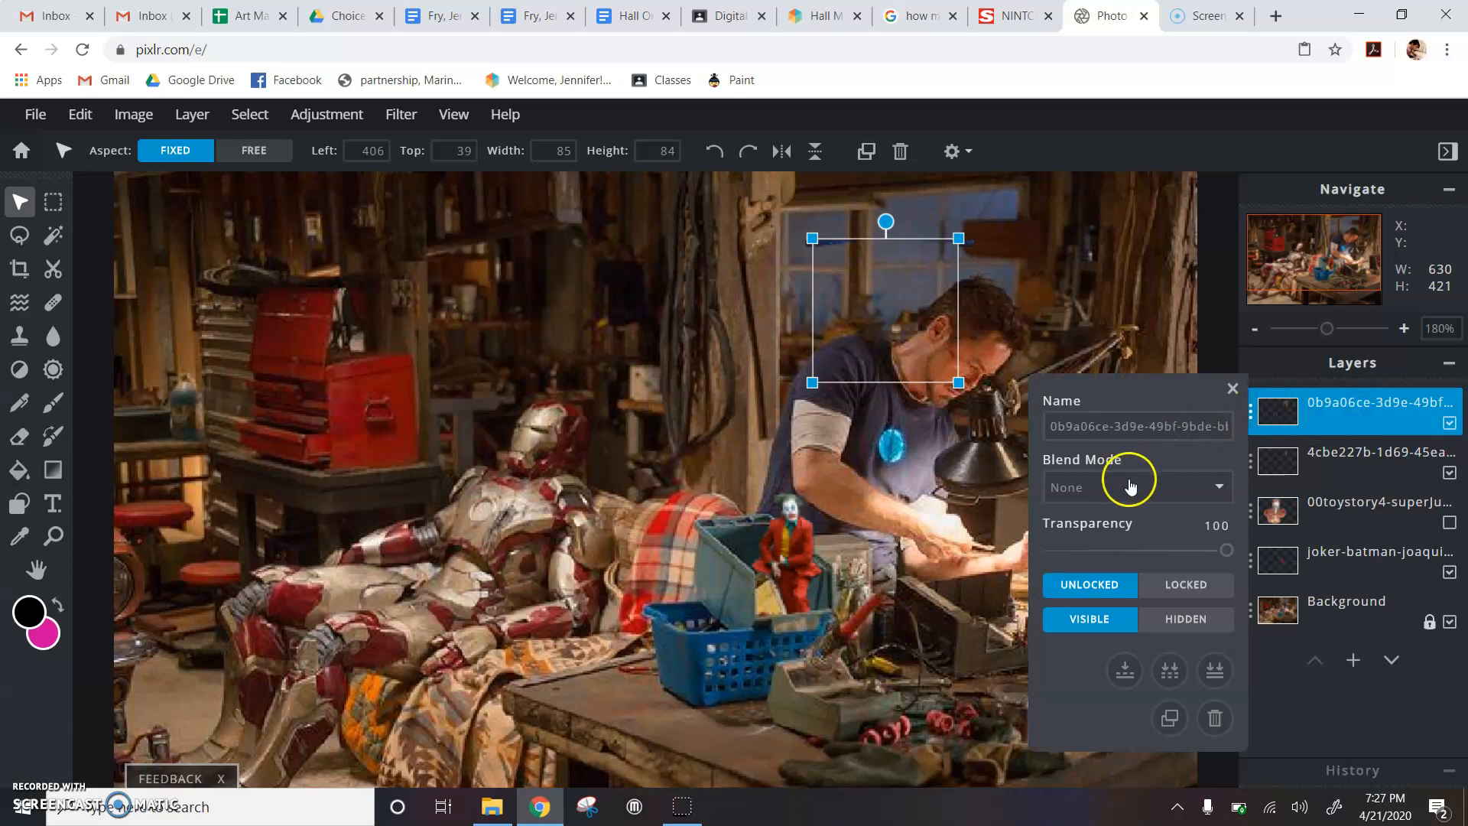
pyautogui.moveTo(1225, 553); pyautogui.dragTo(1164, 560)
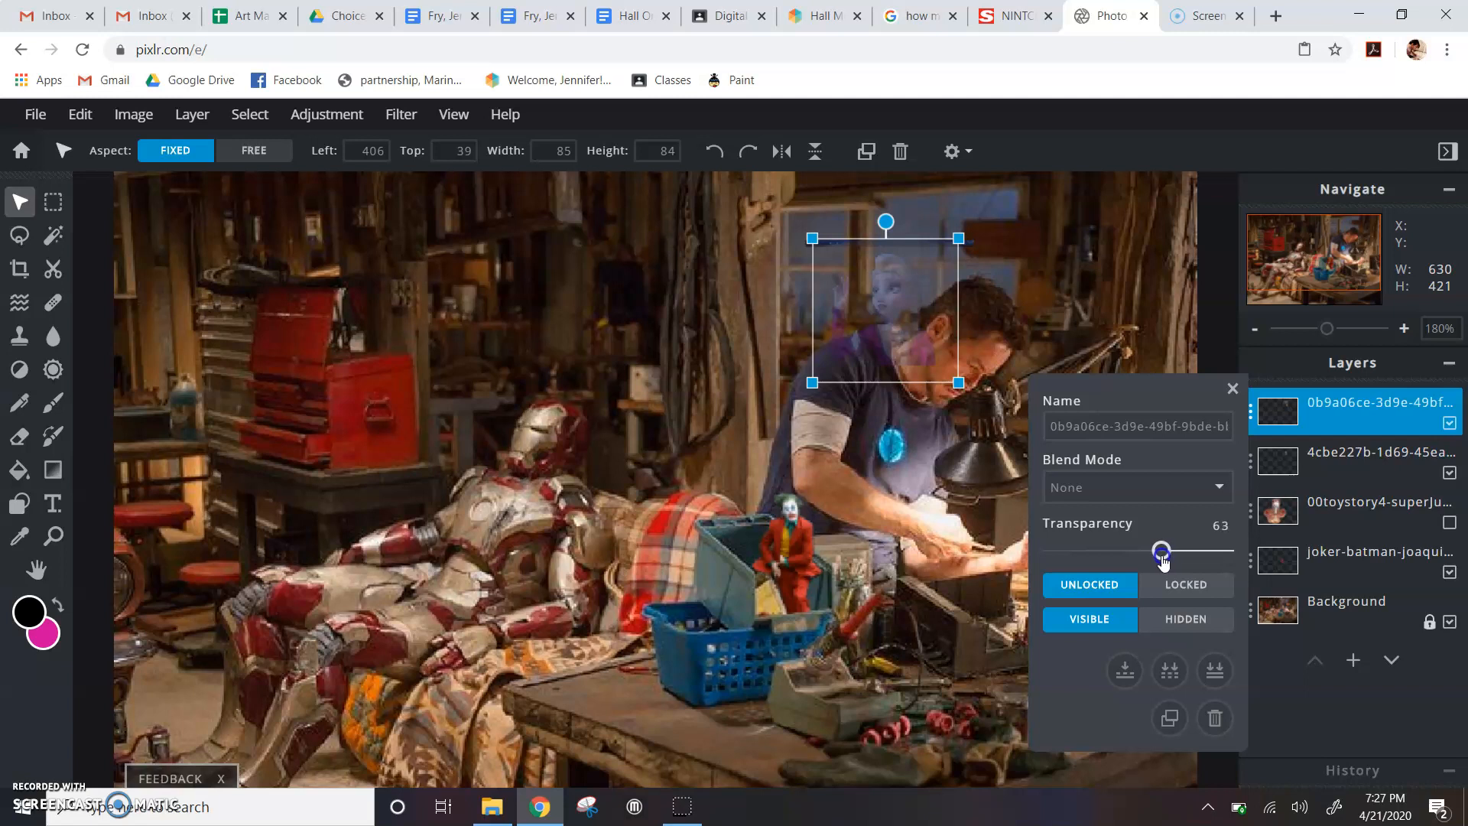
pyautogui.moveTo(1162, 561); pyautogui.dragTo(1152, 560)
# Try the Multiply blend mode on the pasted patch layer and return it to None
pyautogui.click(1140, 489)
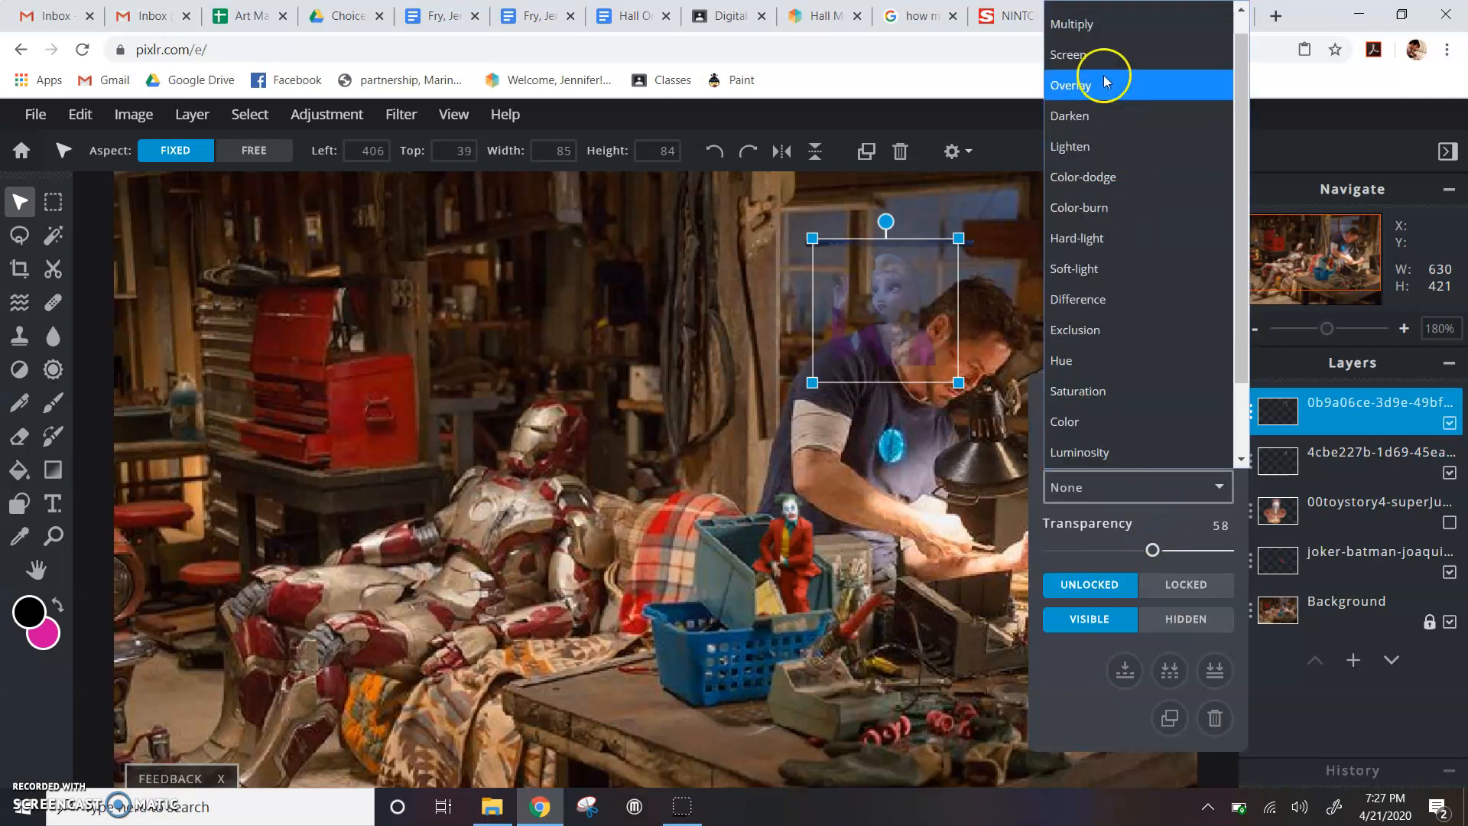
pyautogui.click(1086, 23)
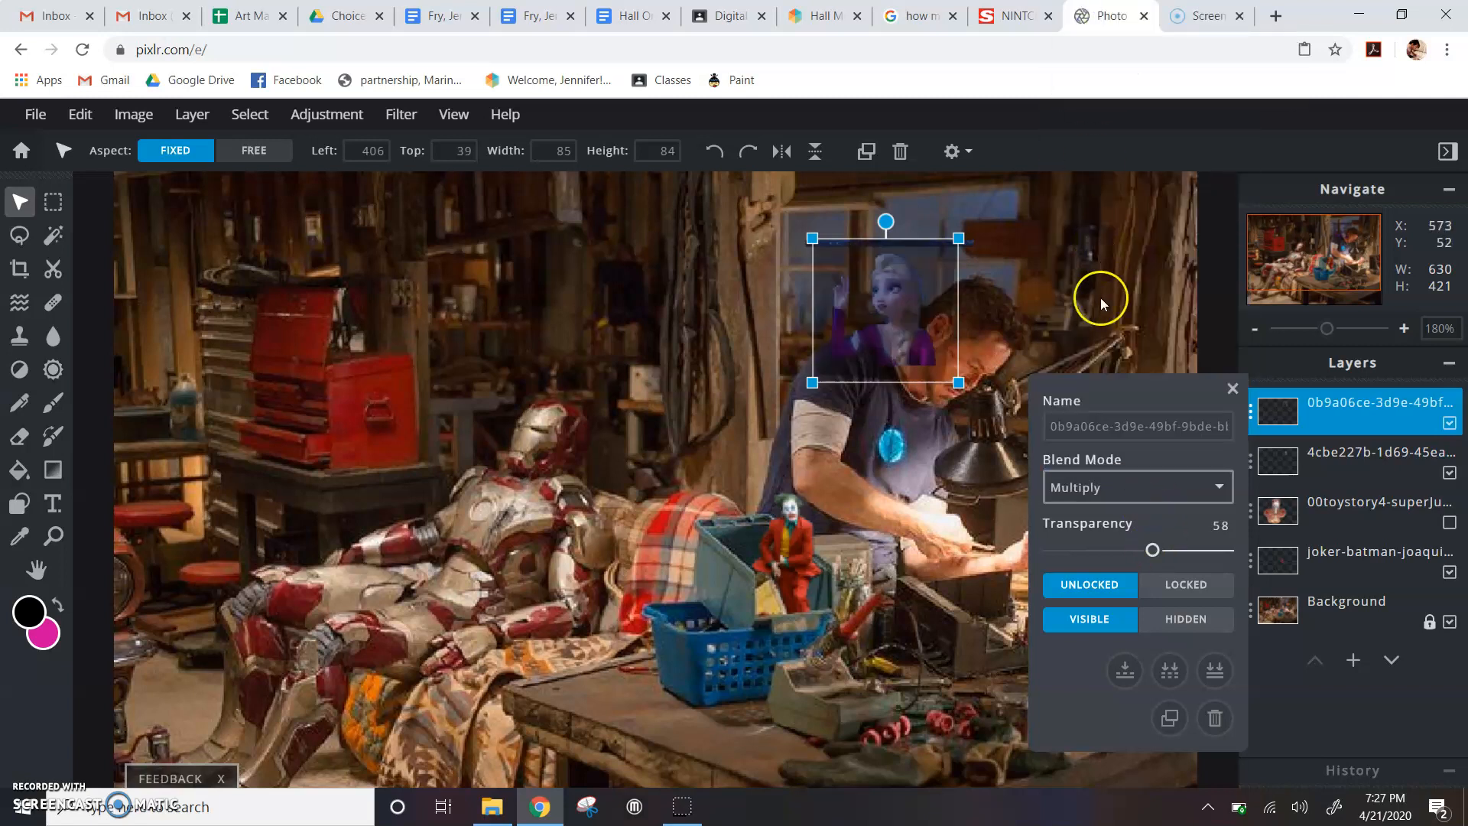
pyautogui.click(1105, 487)
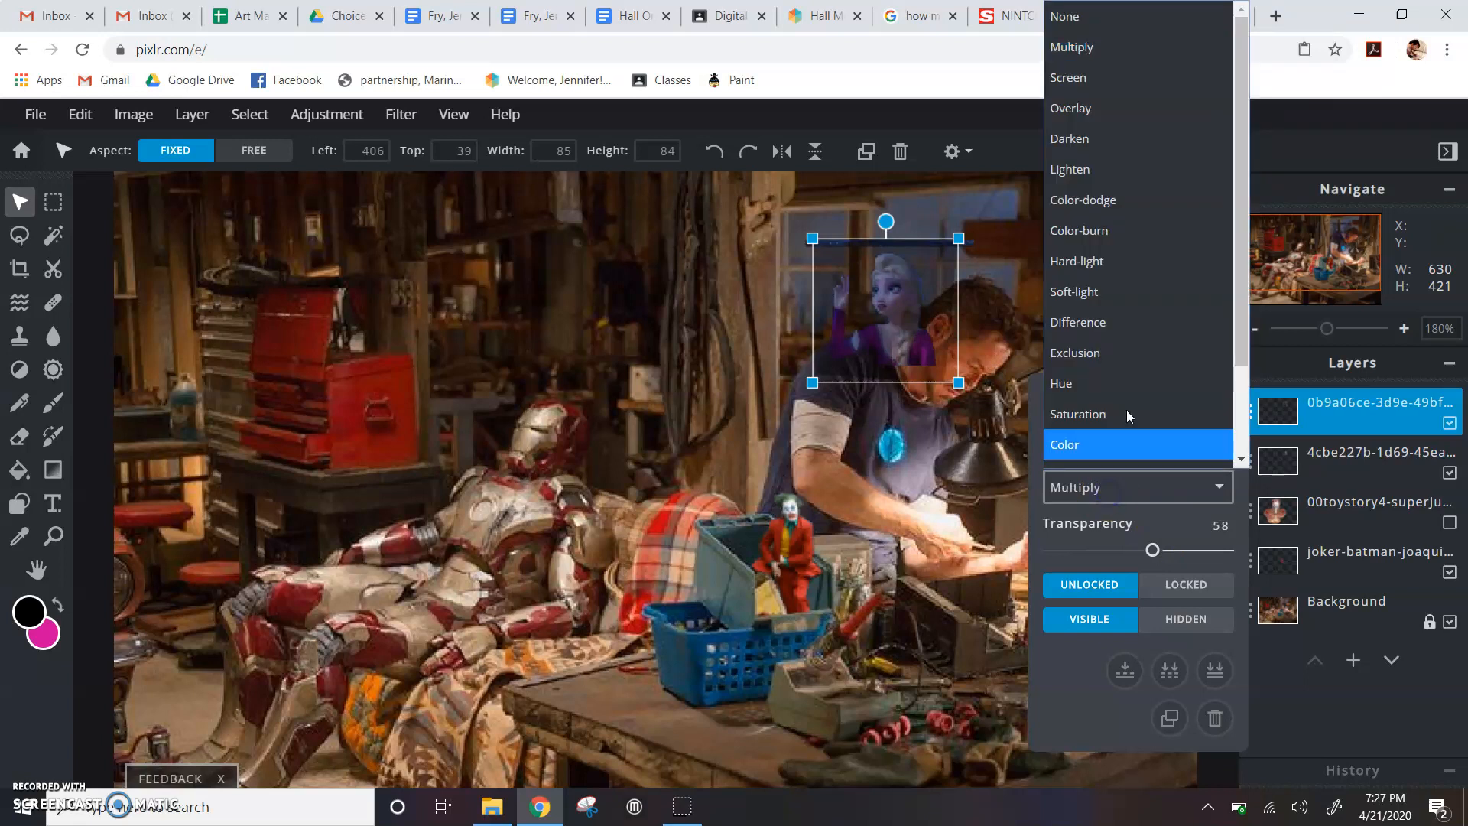
pyautogui.click(1093, 19)
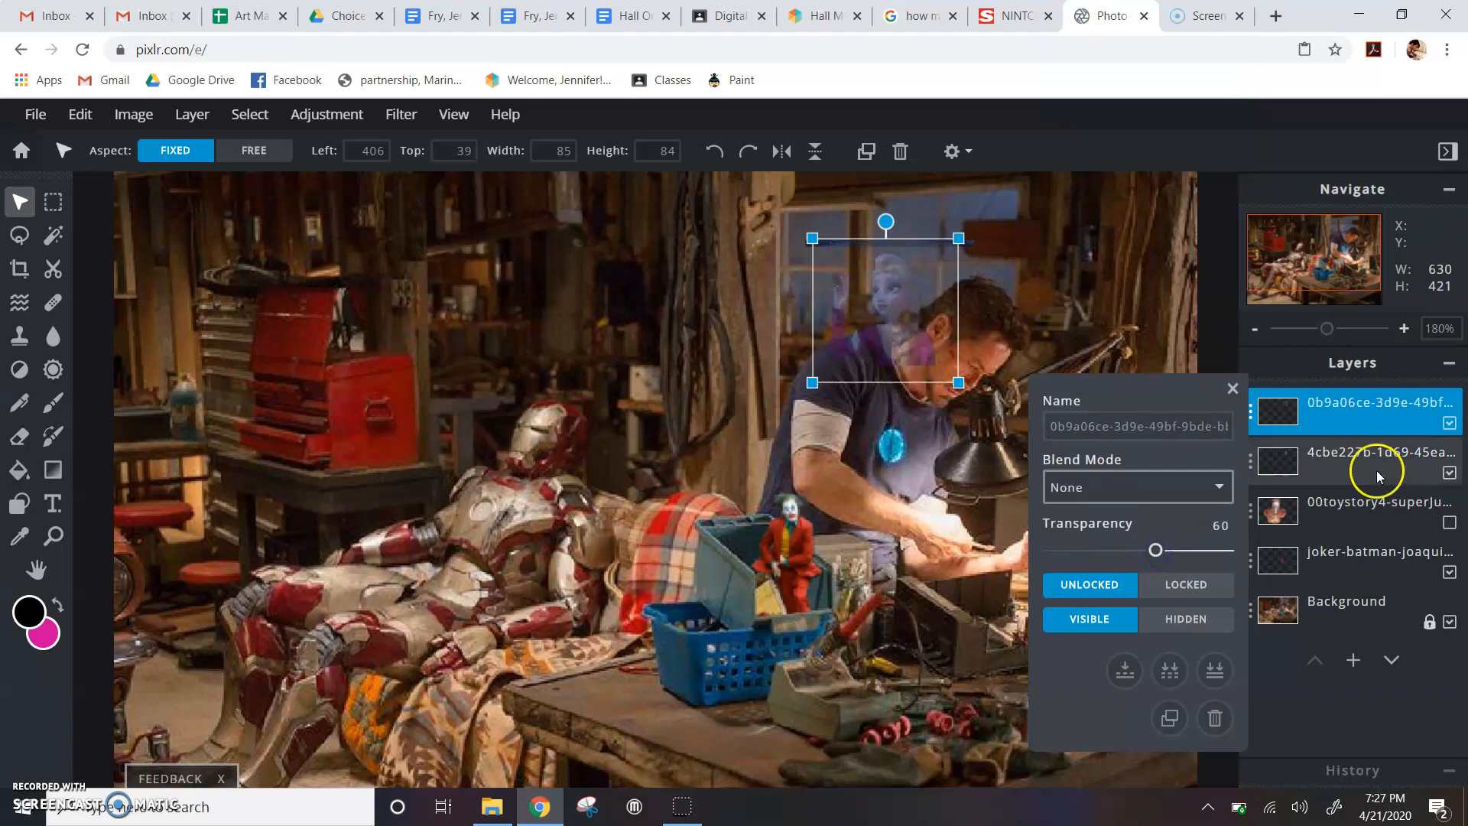
# Try erasing the pasted patch over Elsa's lower body with the Eraser at brush size 10, and undo the erasing
pyautogui.click(1333, 412)
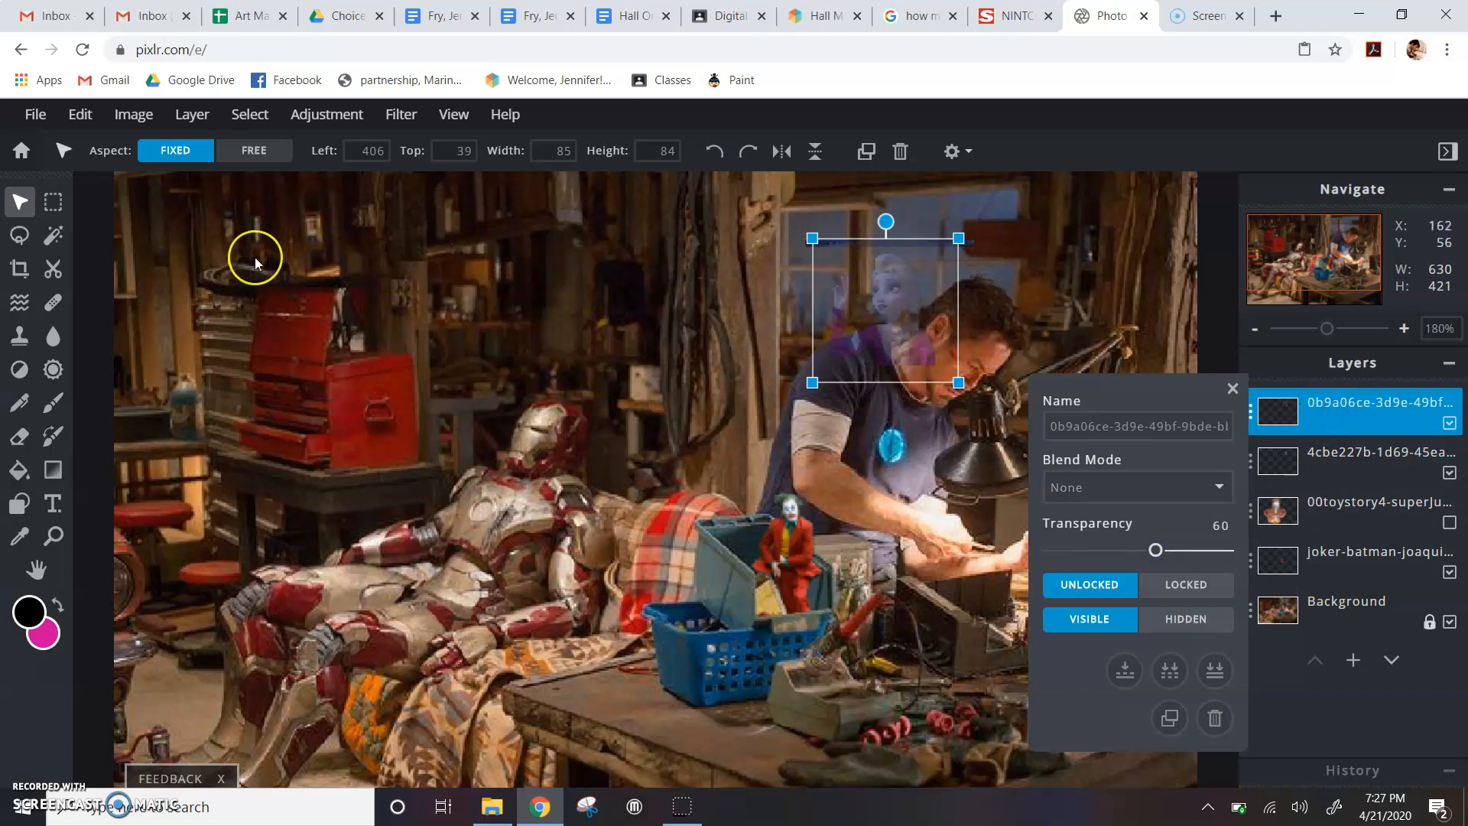
pyautogui.click(20, 436)
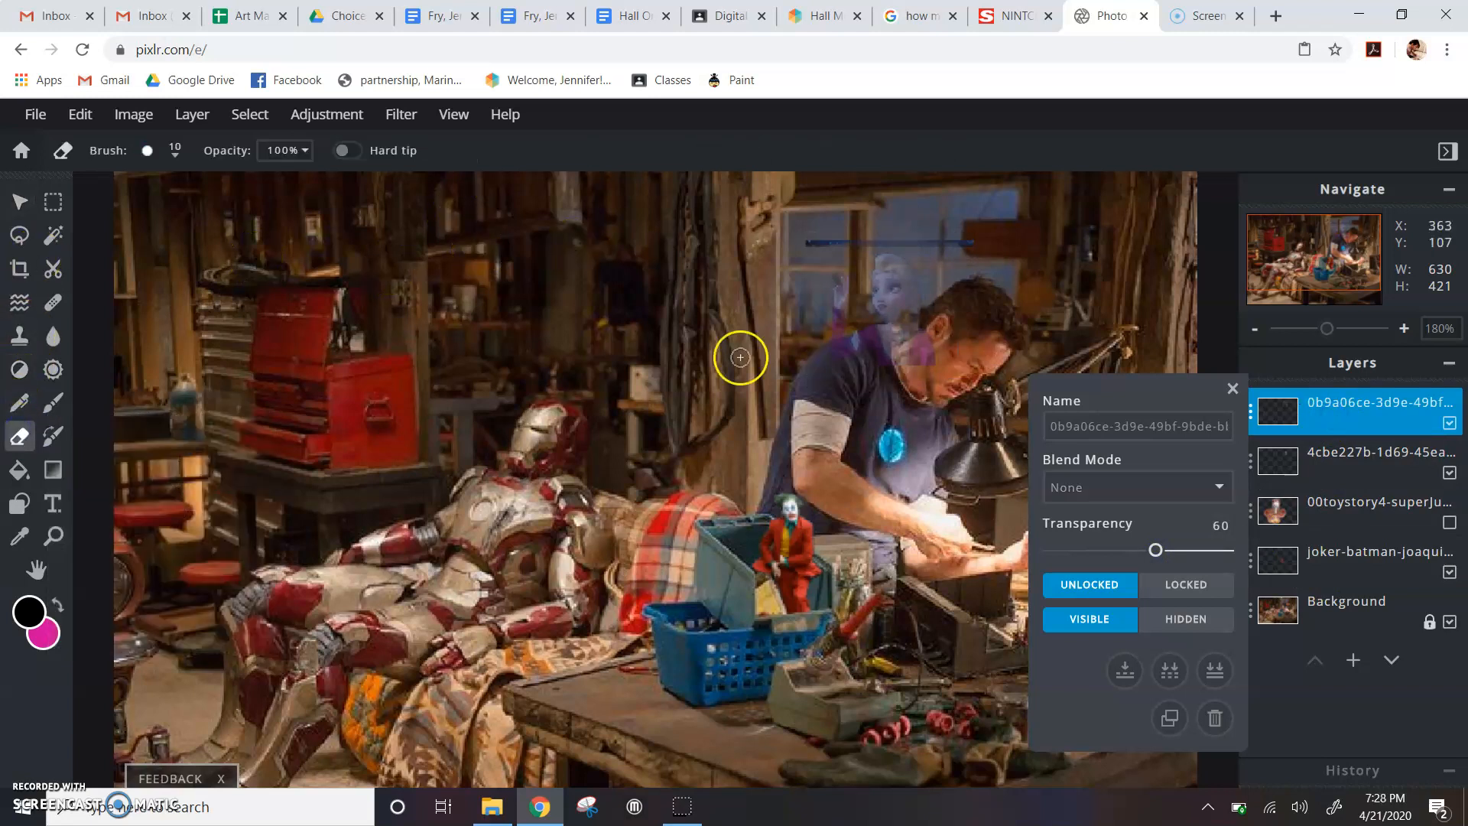
pyautogui.click(836, 341)
pyautogui.click(894, 331)
pyautogui.moveTo(894, 332); pyautogui.dragTo(922, 337)
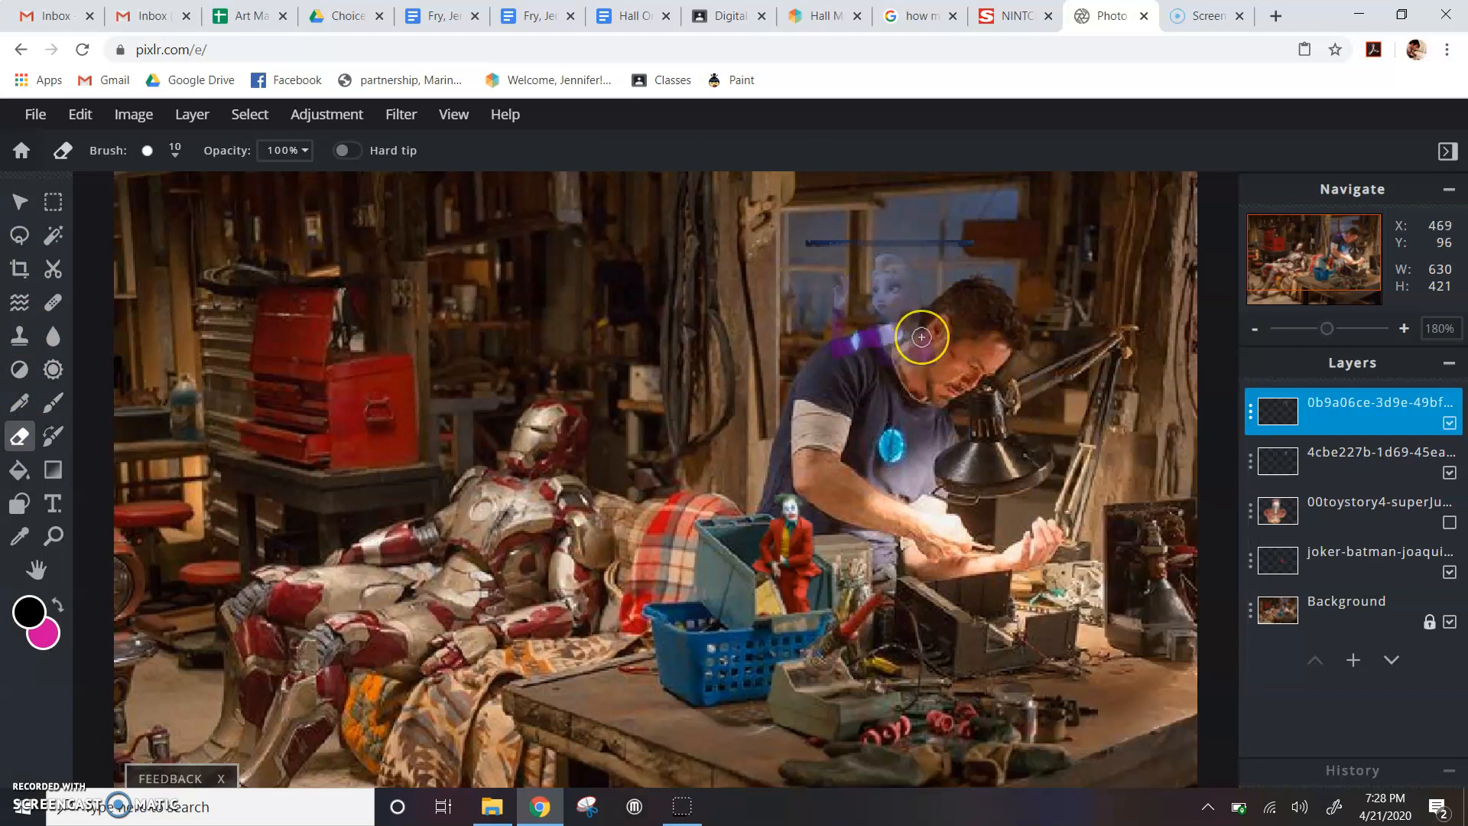
pyautogui.hotkey('ctrl', 'z')
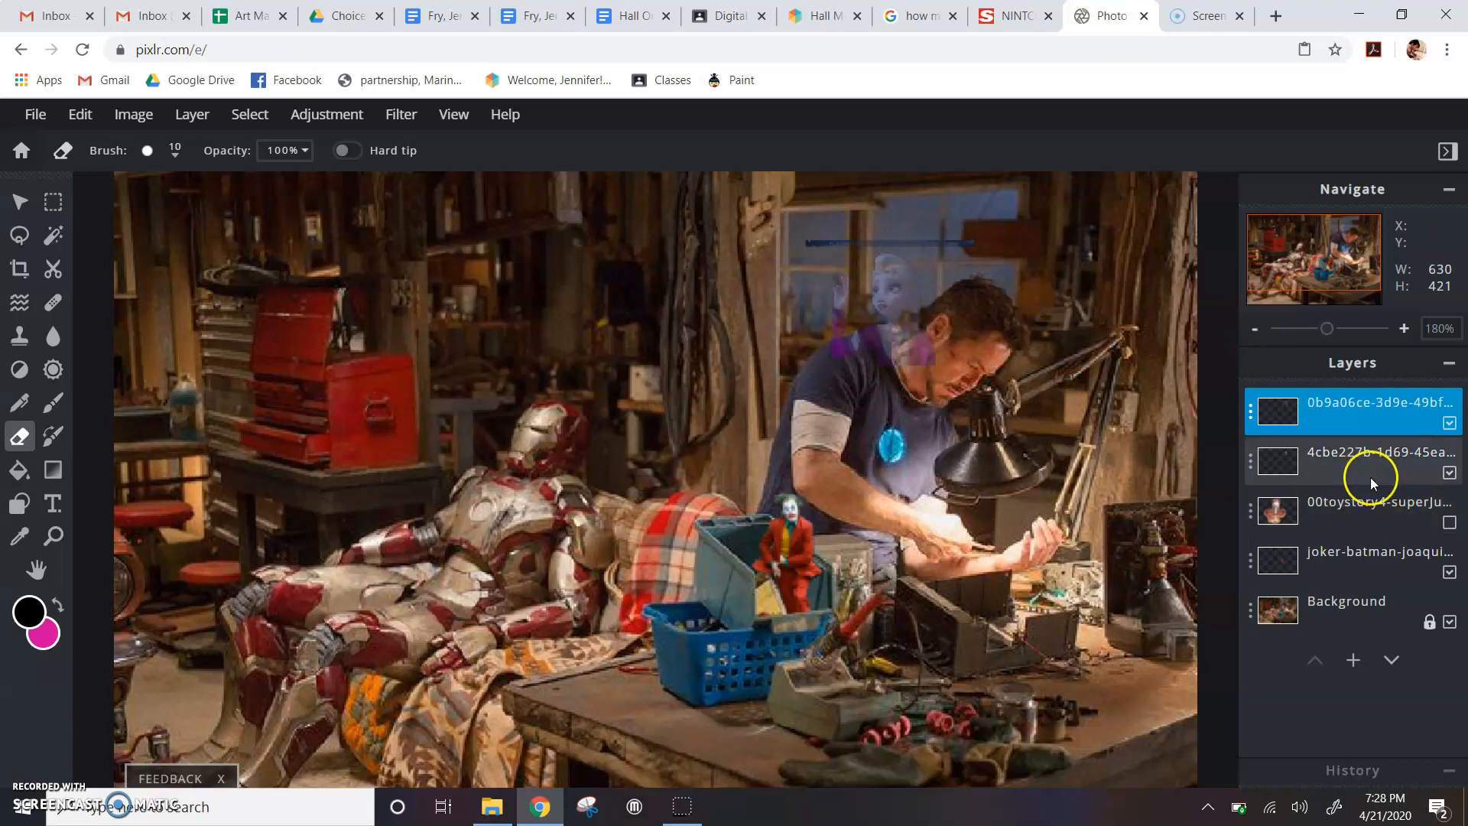
# Erase the parts of Elsa that overlap the man's shoulder, neck and face on her own layer, using Eraser brush size 10
pyautogui.click(1341, 460)
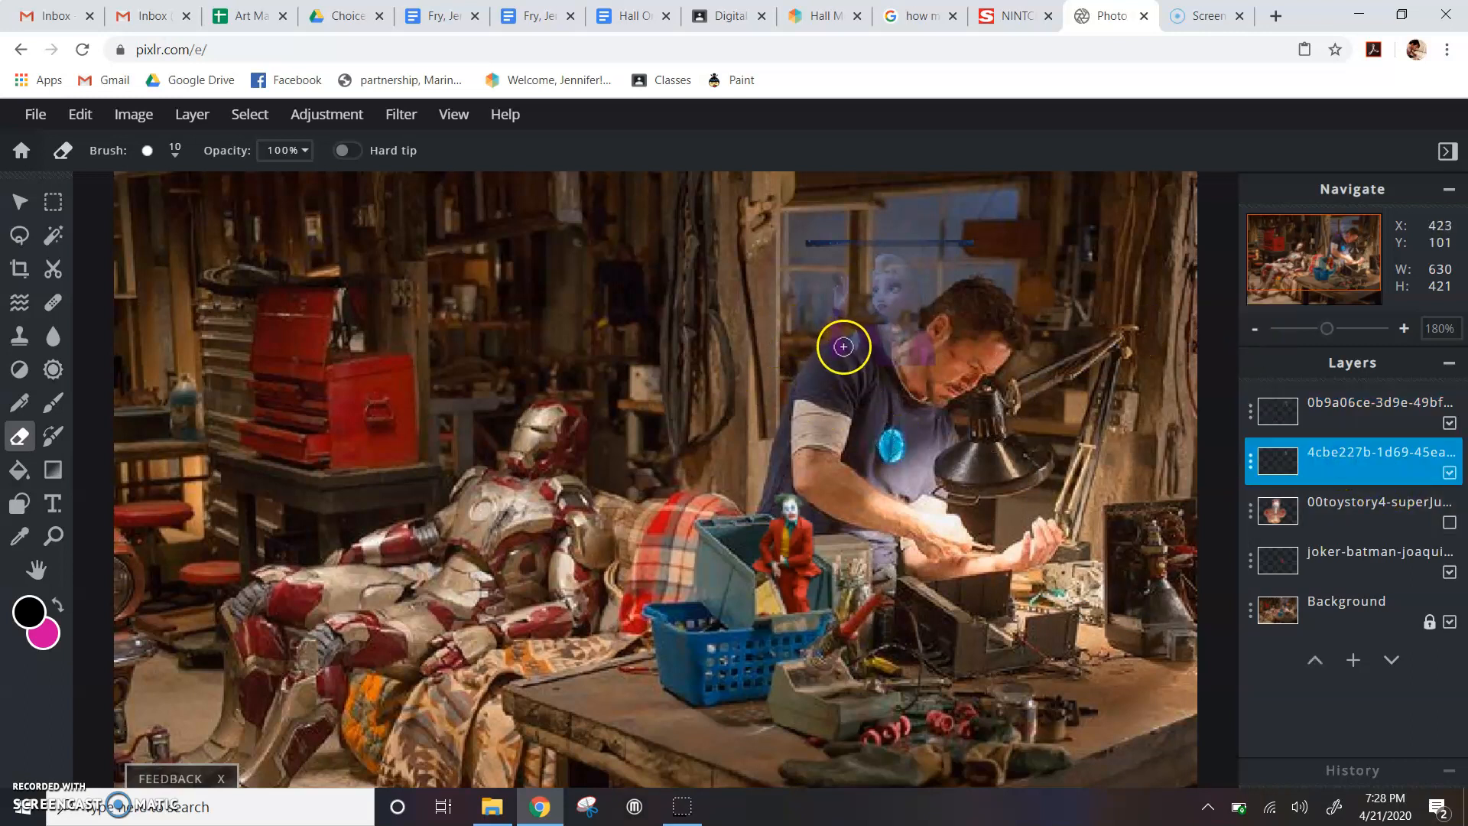
pyautogui.moveTo(841, 341); pyautogui.dragTo(879, 334)
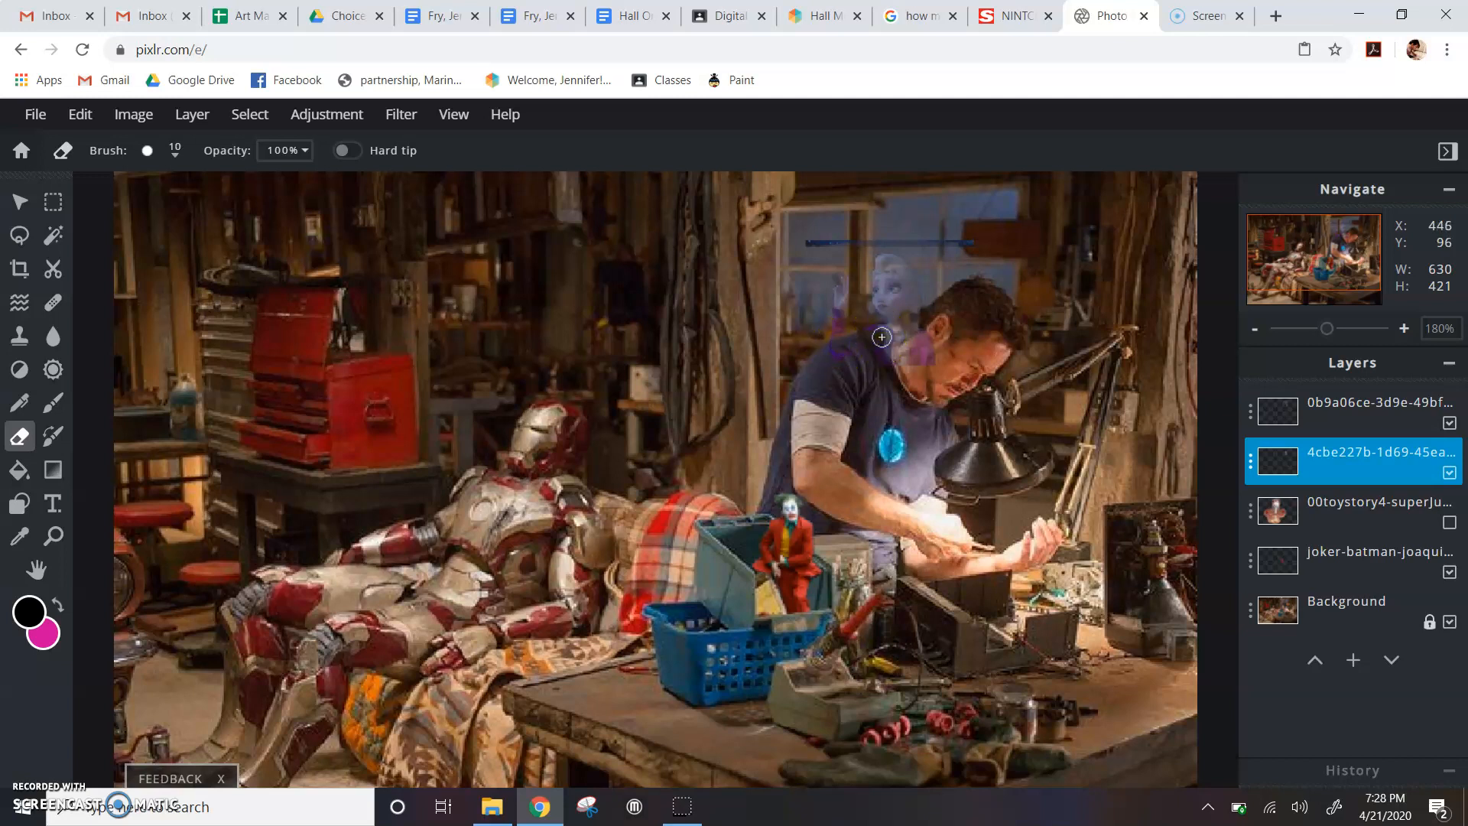
pyautogui.click(903, 333)
pyautogui.moveTo(905, 333); pyautogui.dragTo(929, 339)
pyautogui.click(1025, 341)
pyautogui.hotkey('ctrl', 'z')
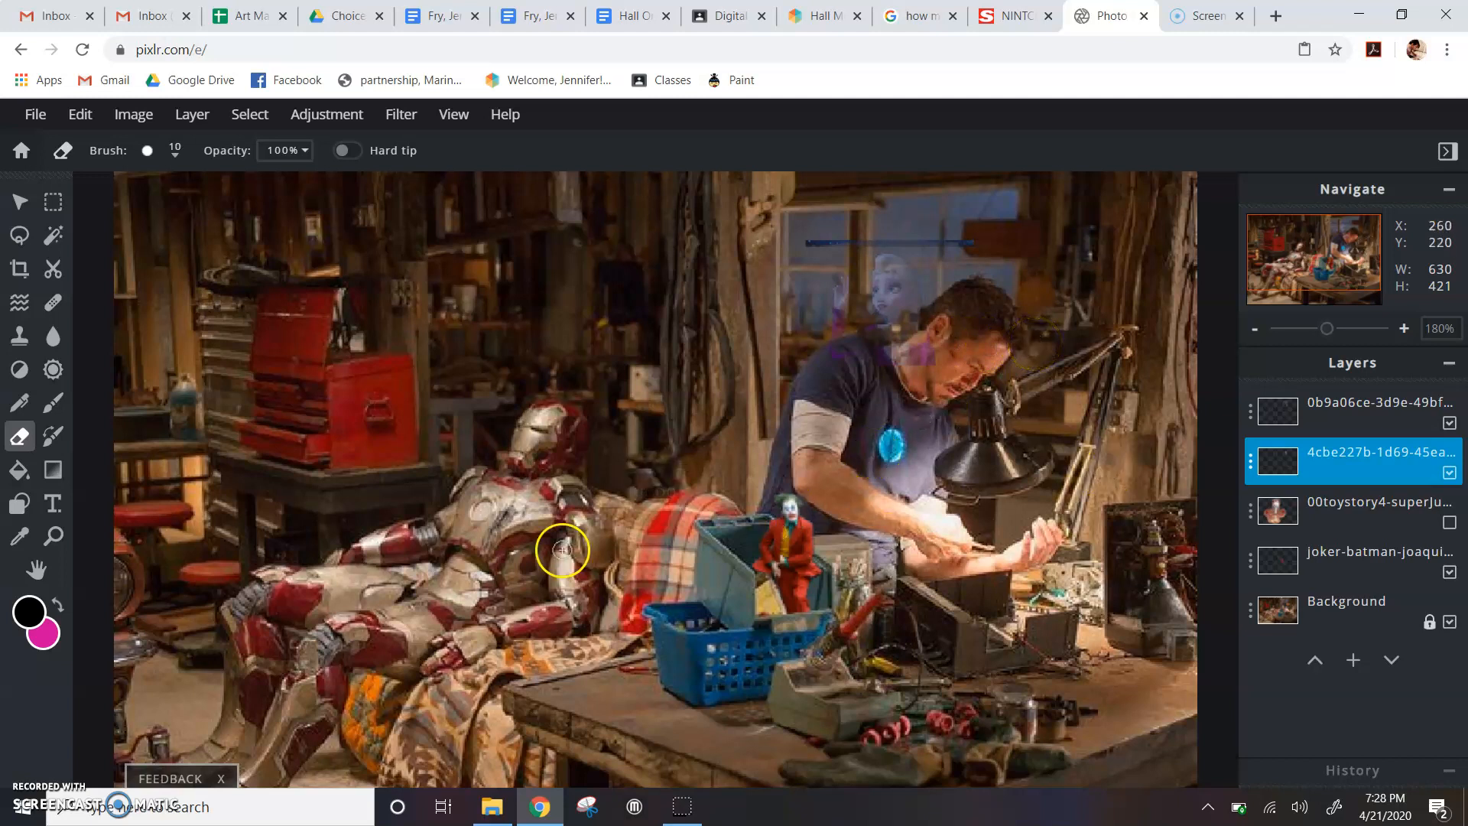
pyautogui.hotkey('ctrl', 'z')
pyautogui.hotkey('ctrl', 'z')
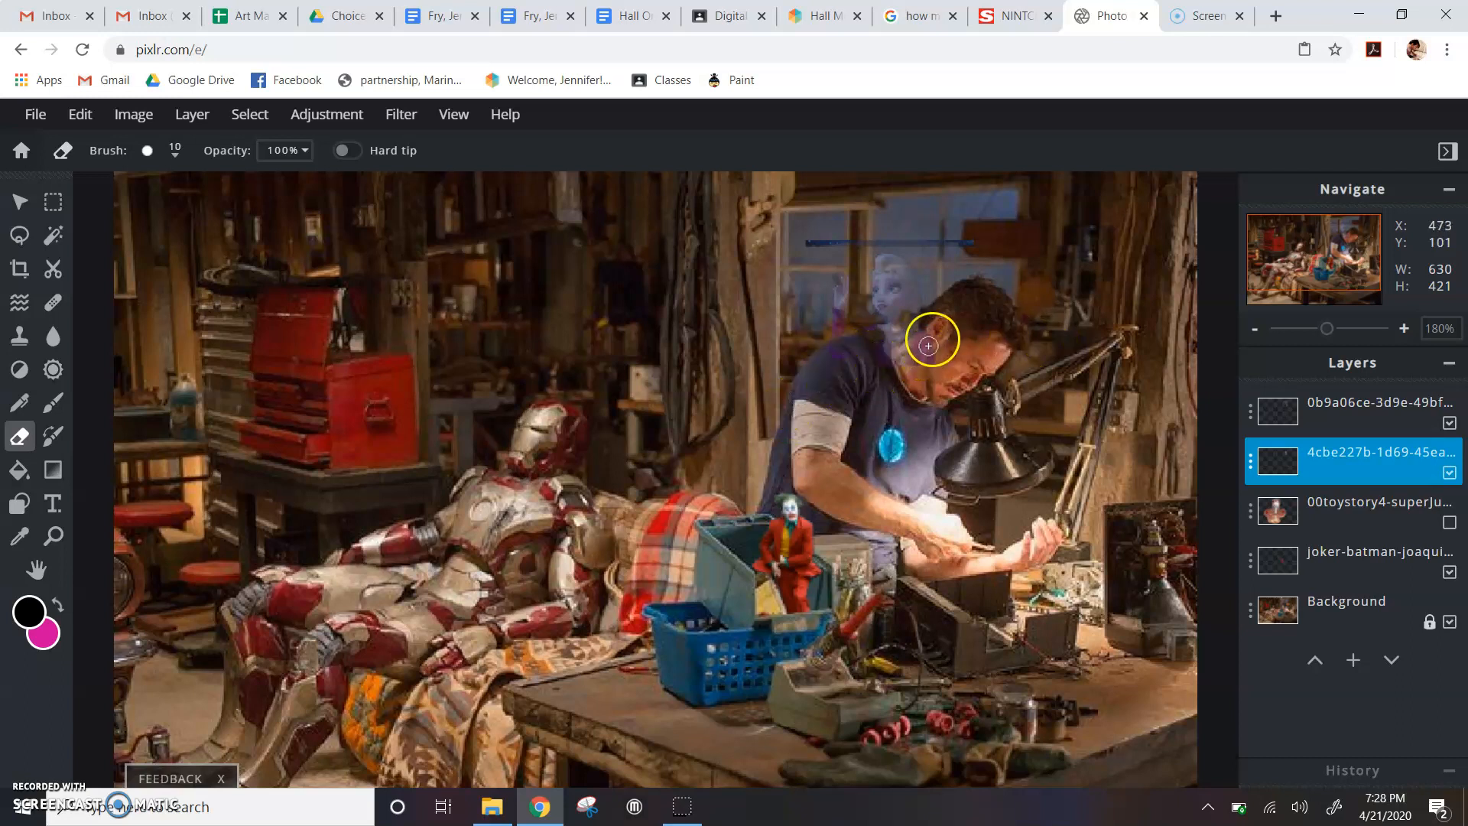
pyautogui.moveTo(936, 332)
pyautogui.mouseDown()
pyautogui.moveTo(905, 363)
pyautogui.moveTo(936, 346)
pyautogui.moveTo(914, 380)
pyautogui.moveTo(906, 354)
pyautogui.moveTo(837, 351)
pyautogui.mouseUp()
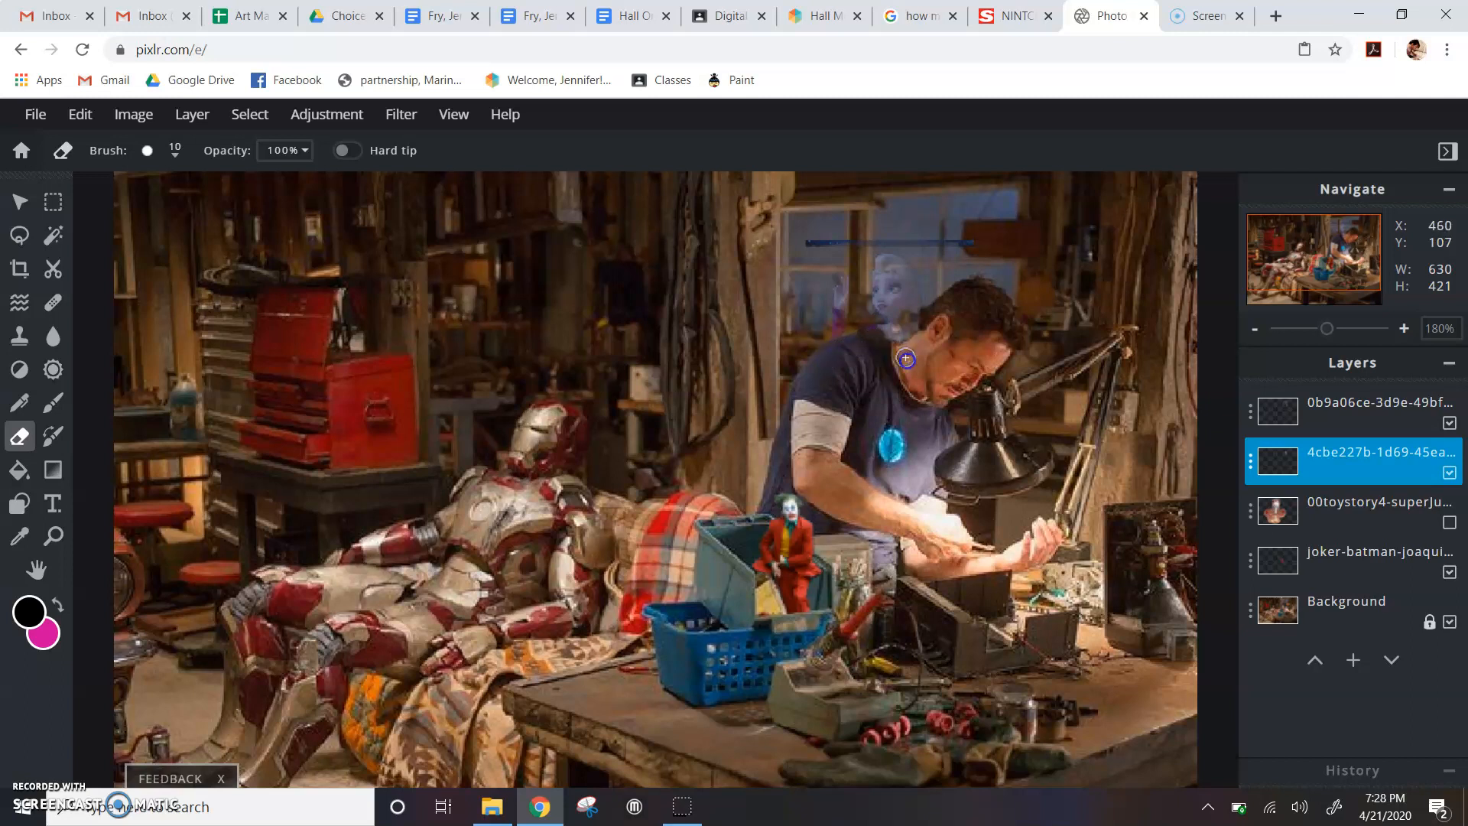
pyautogui.click(891, 354)
# Apply the Blur filter to the Elsa layer with an amount of about 4
pyautogui.click(398, 115)
pyautogui.click(411, 226)
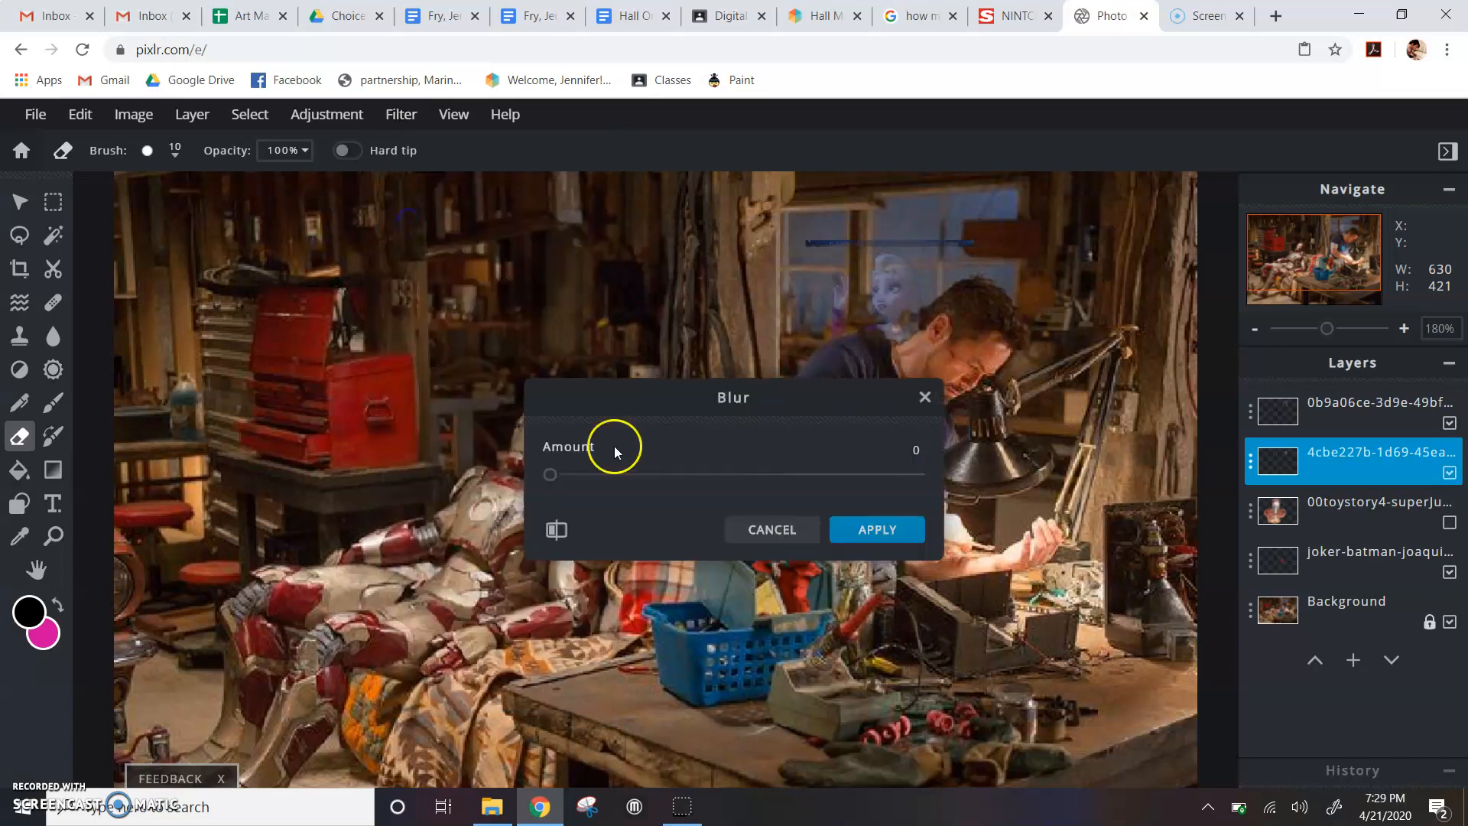
pyautogui.moveTo(697, 397); pyautogui.dragTo(398, 449)
pyautogui.moveTo(265, 521)
pyautogui.mouseDown()
pyautogui.moveTo(354, 521)
pyautogui.moveTo(264, 530)
pyautogui.moveTo(277, 532)
pyautogui.mouseUp()
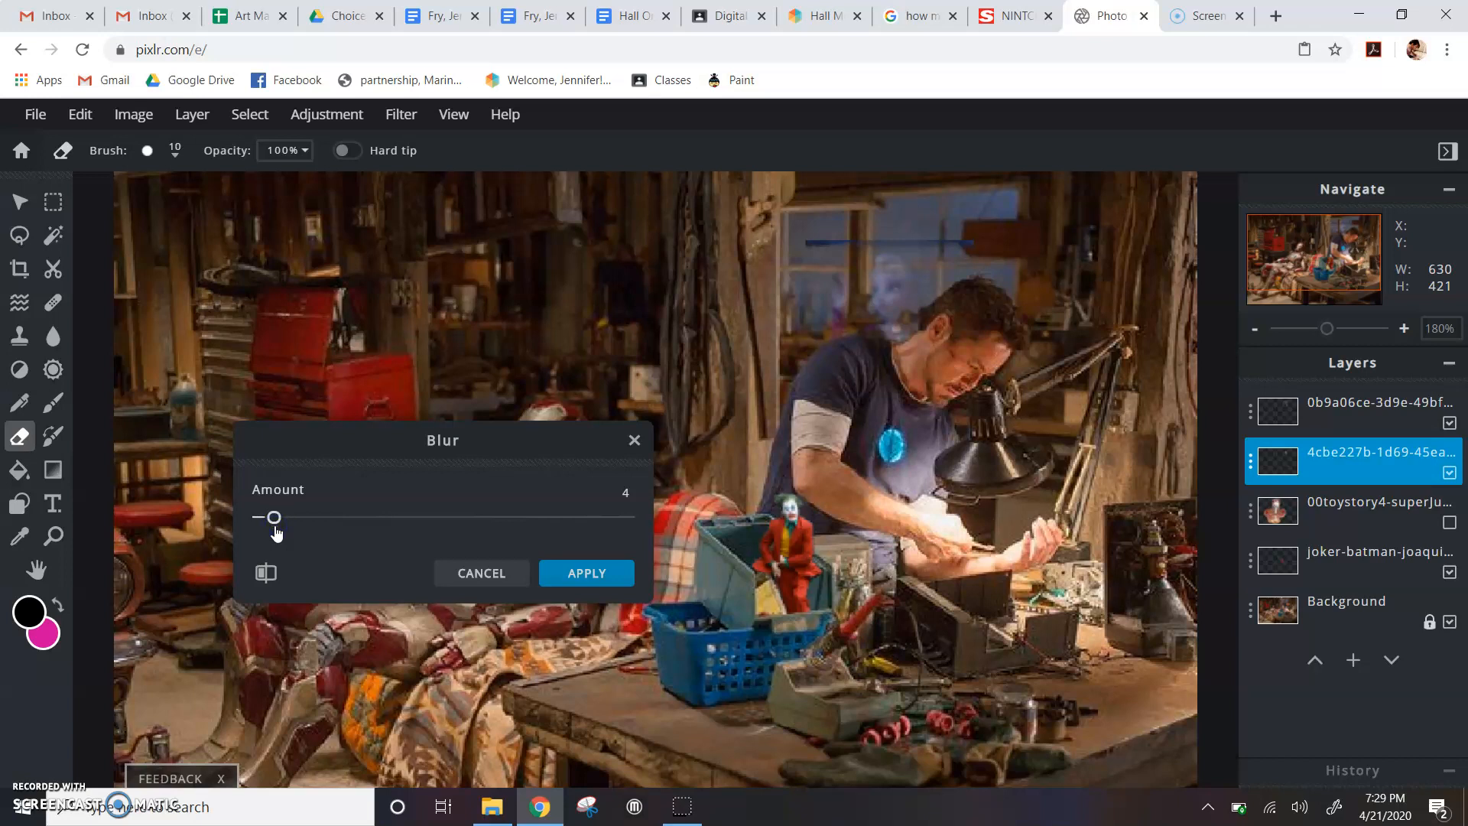
pyautogui.moveTo(277, 532); pyautogui.dragTo(279, 533)
pyautogui.click(586, 572)
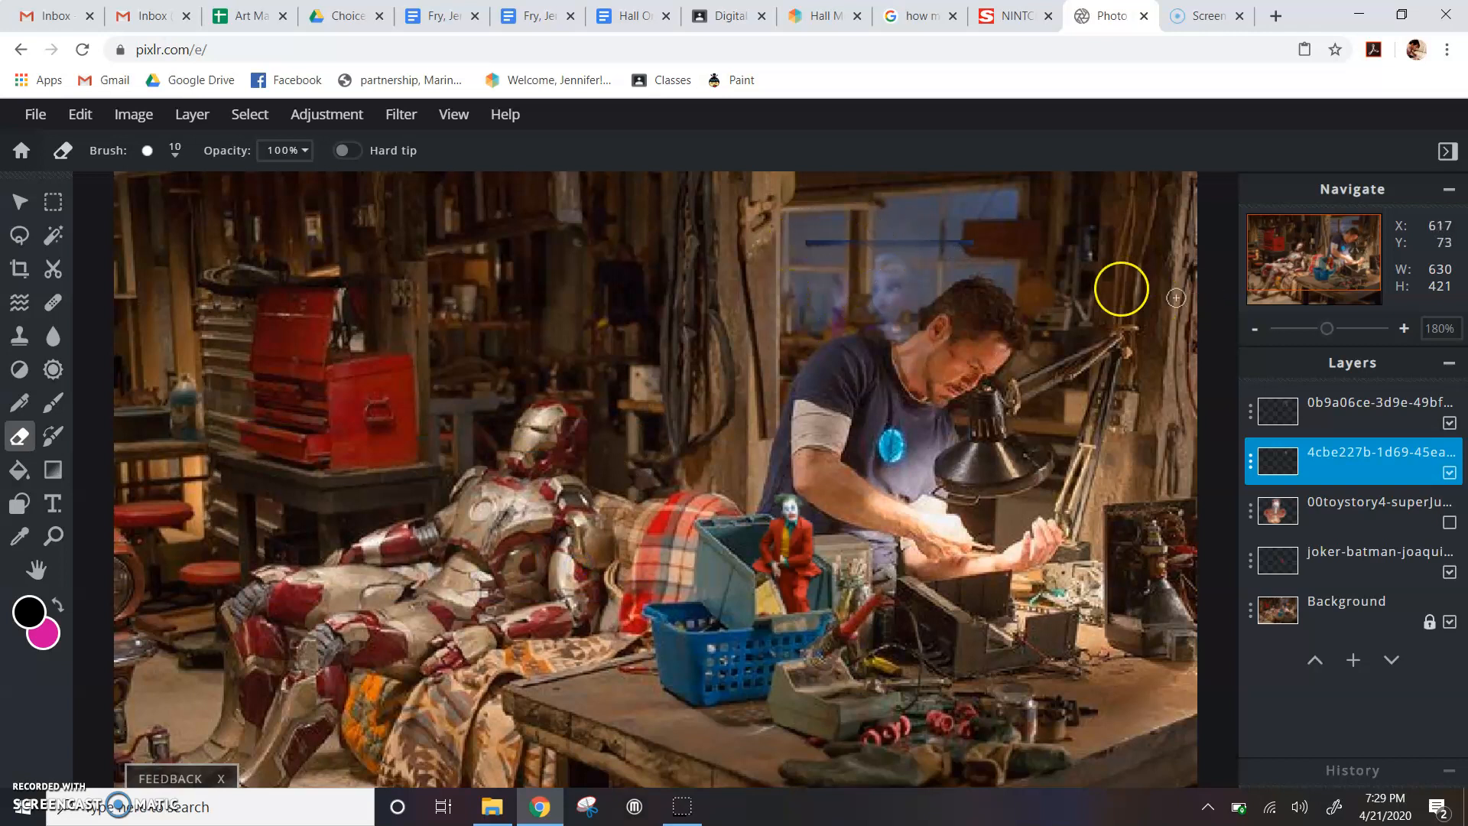
# Erase the leftover dark blue strip across the window above Elsa's head on her layer
pyautogui.moveTo(799, 243); pyautogui.dragTo(994, 243)
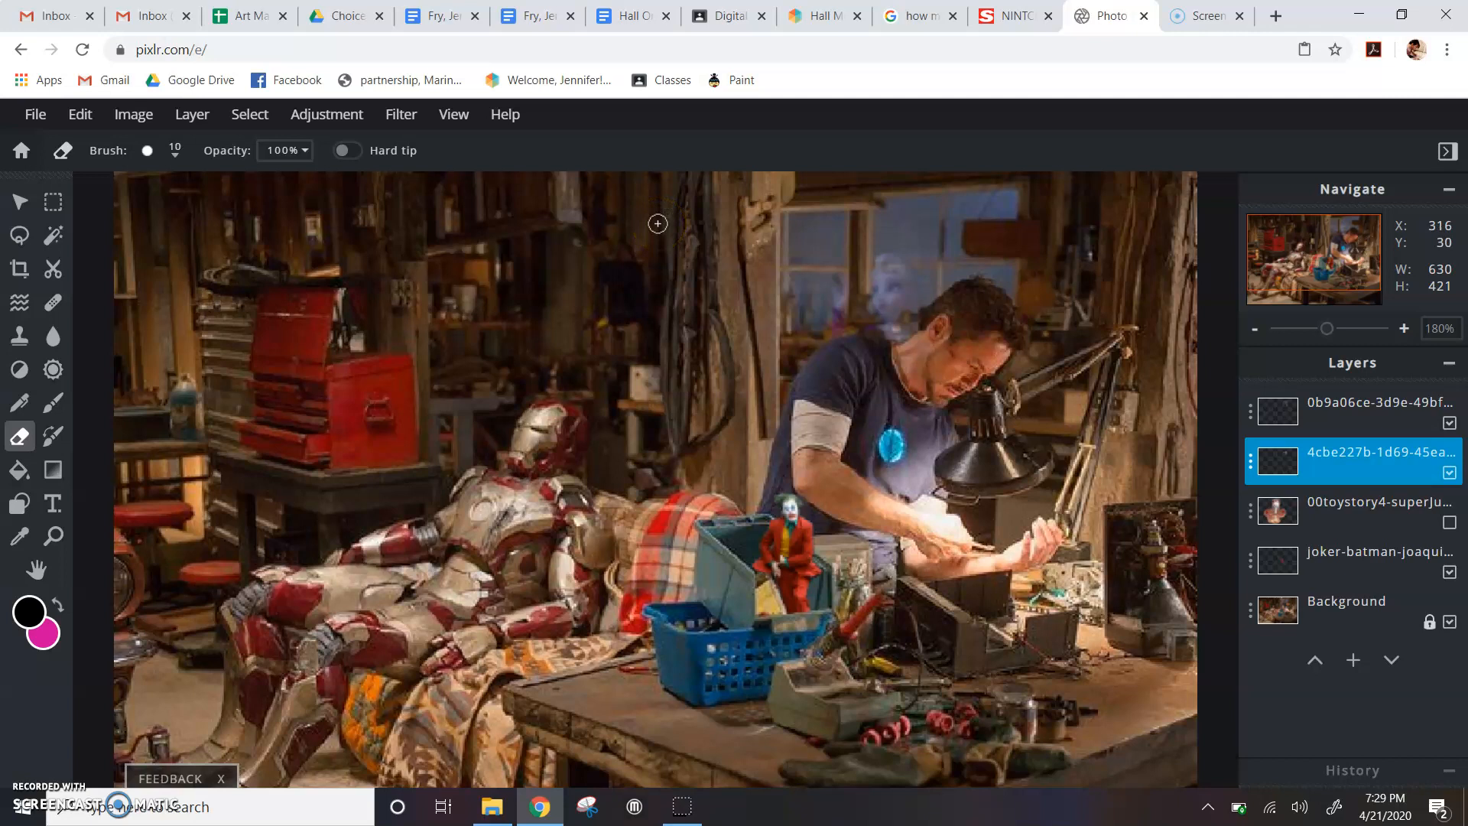
pyautogui.scroll(-4, 658, 223)
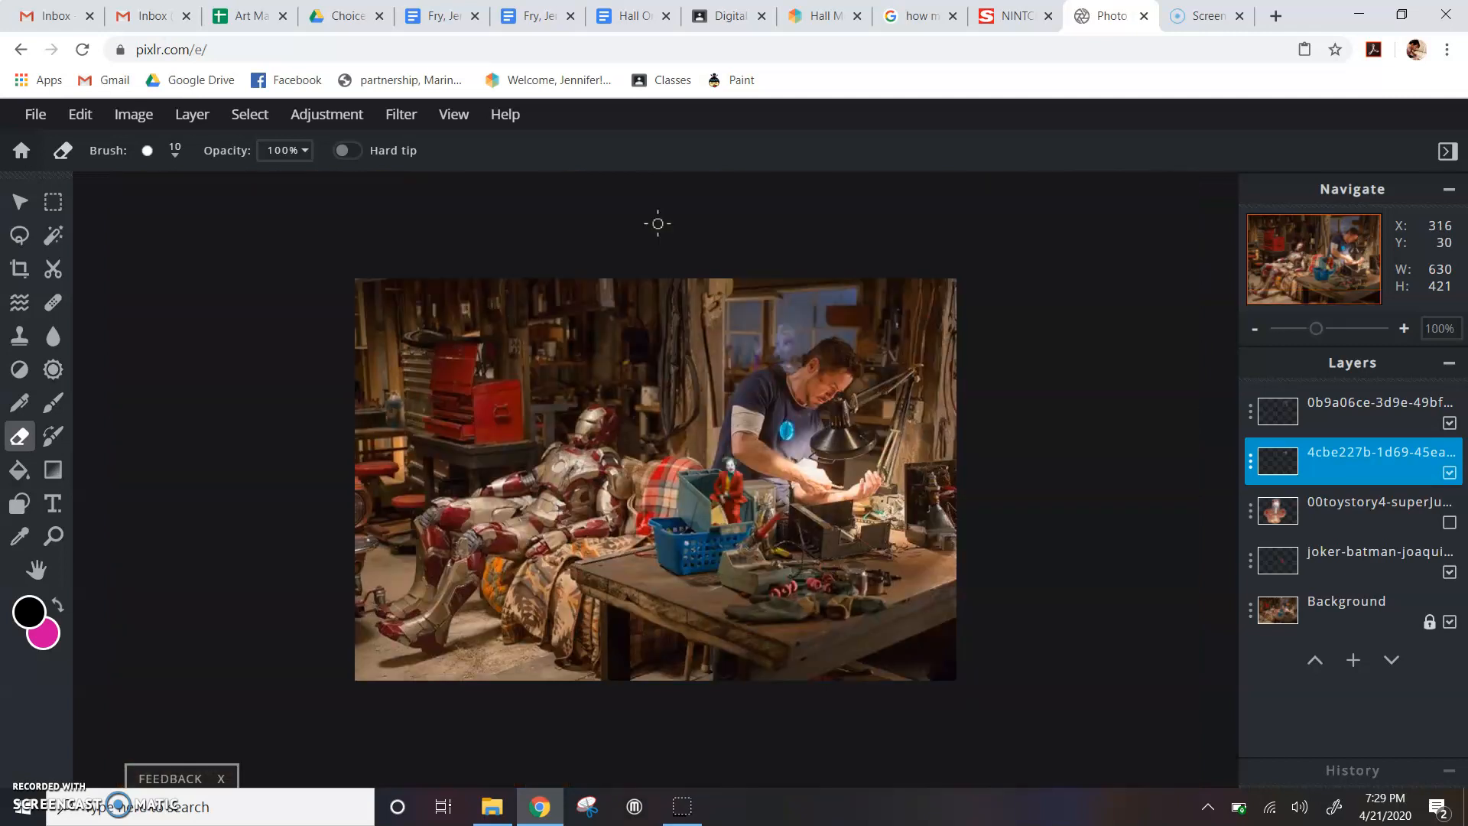